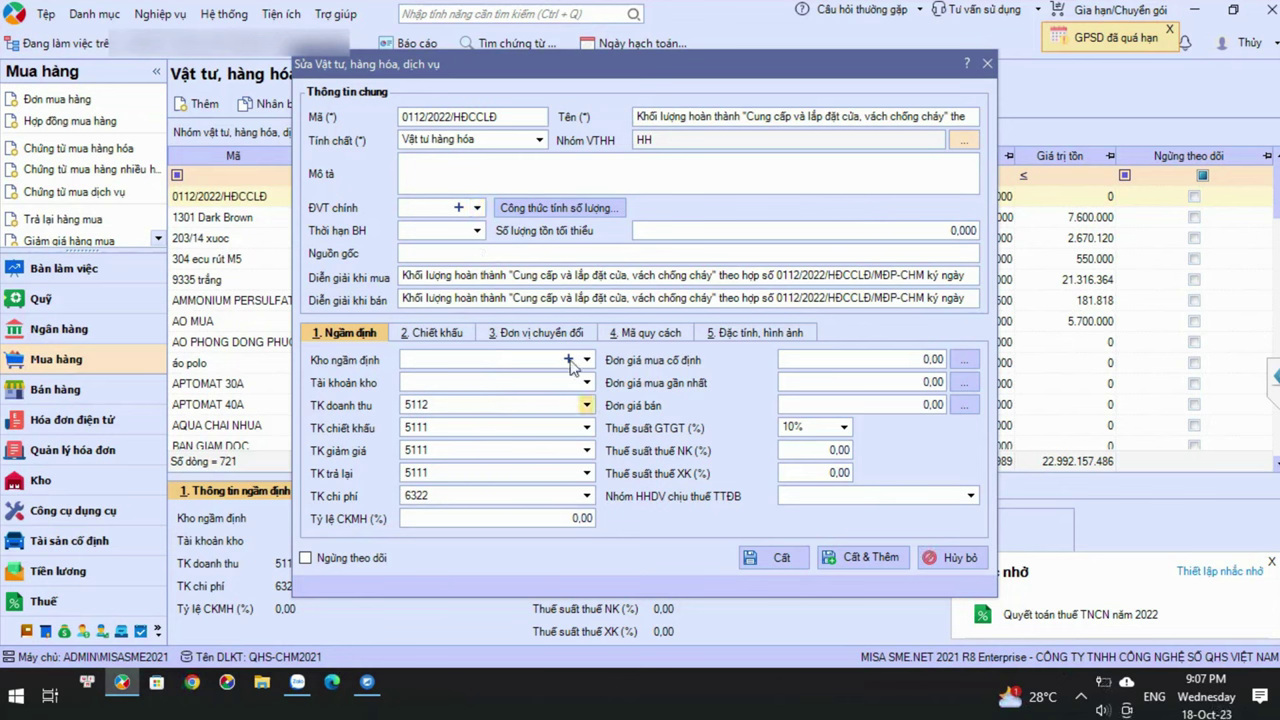
Choose a default warehouse (Kho ngầm định) for the item being edited.
left_click(533, 361)
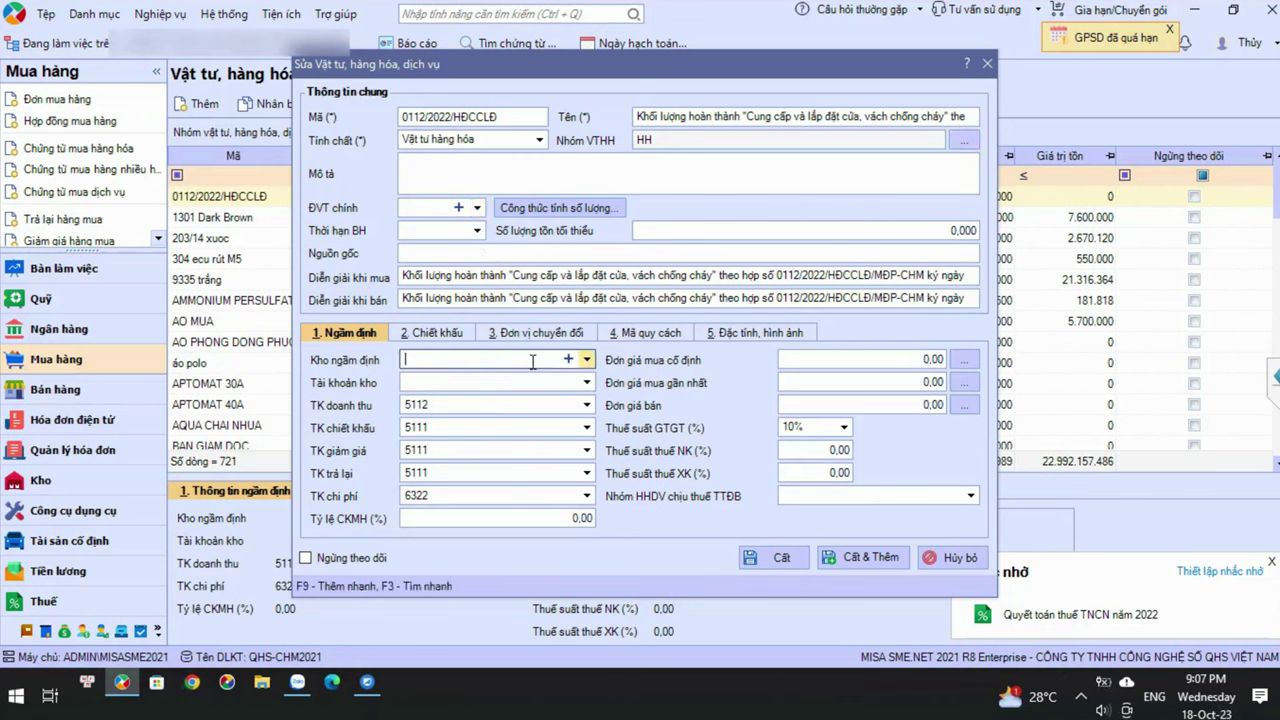
left_click(584, 360)
left_click(462, 386)
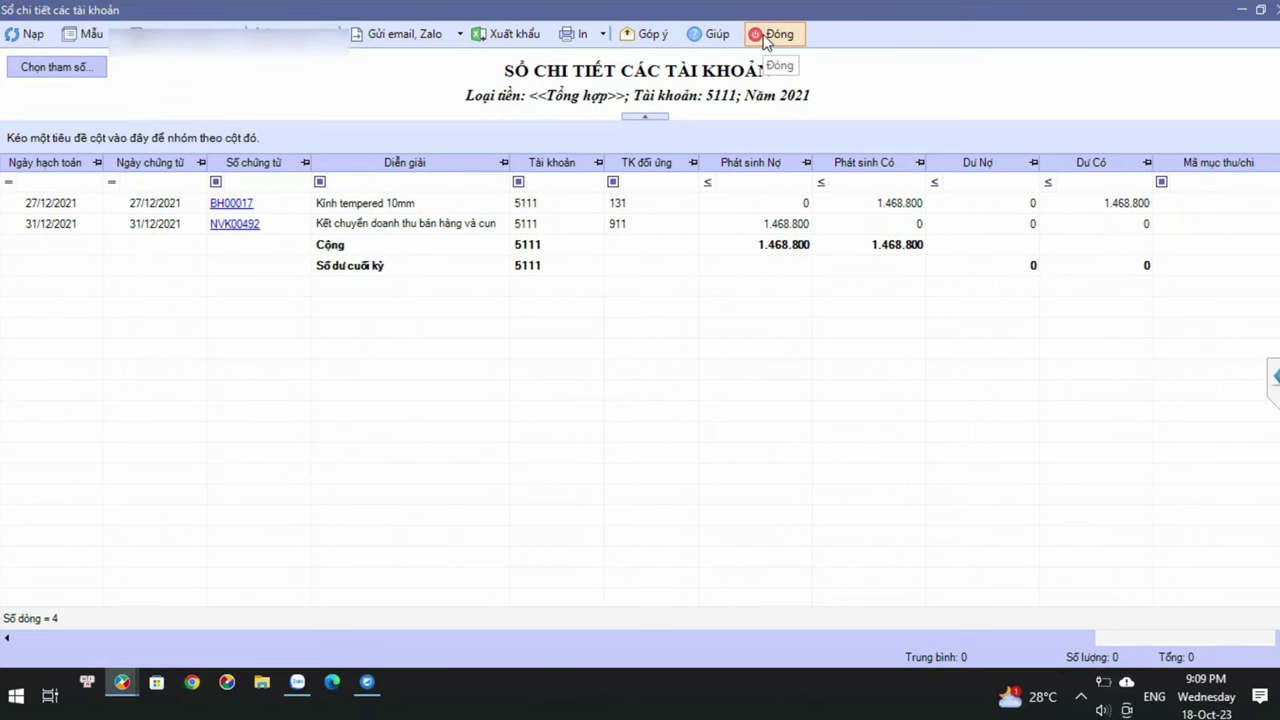
Close the account 5111 ledger and the tempered glass item without saving, and clear the item list's name filter.
left_click(765, 36)
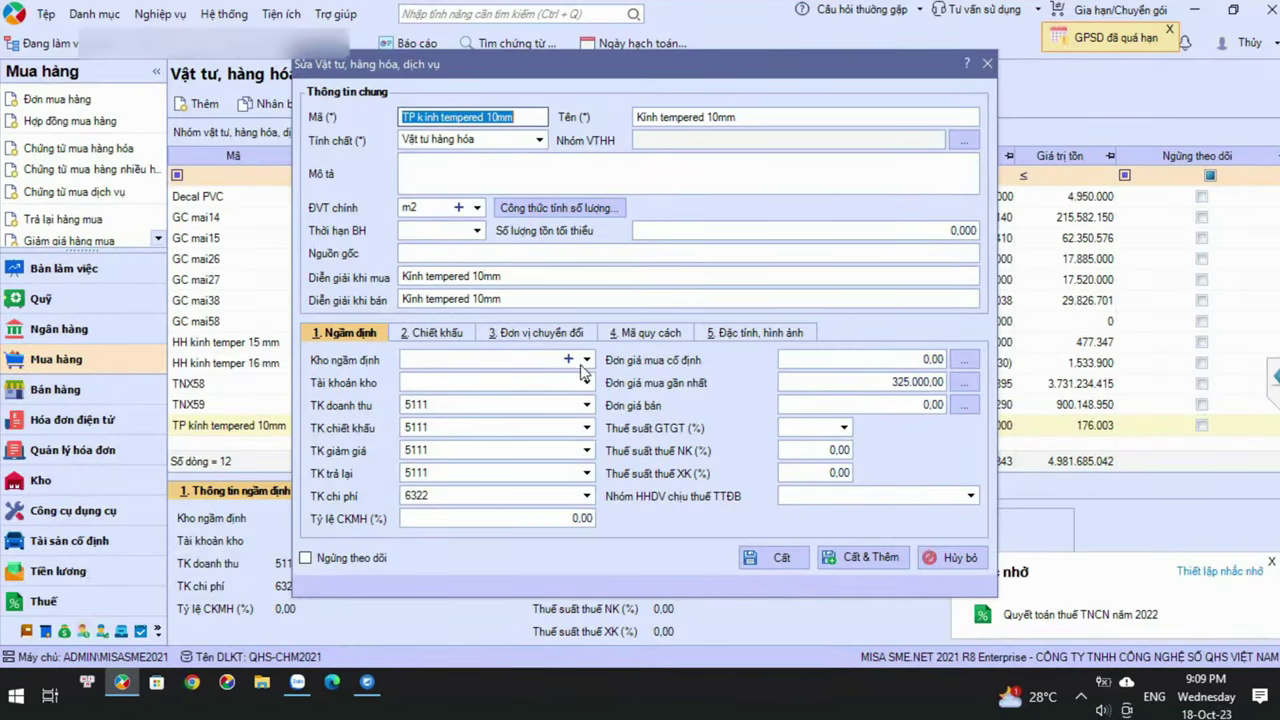
left_click(948, 557)
double_click(376, 176)
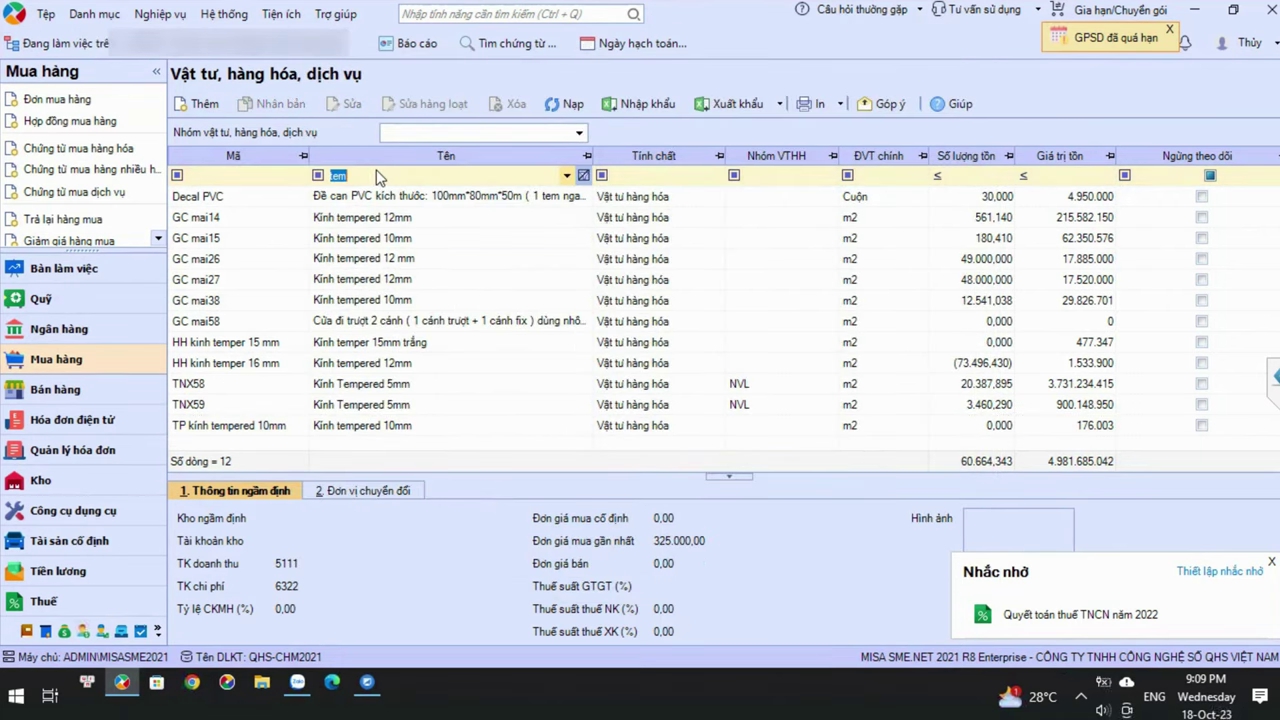
key("BackSpace")
left_click(262, 177)
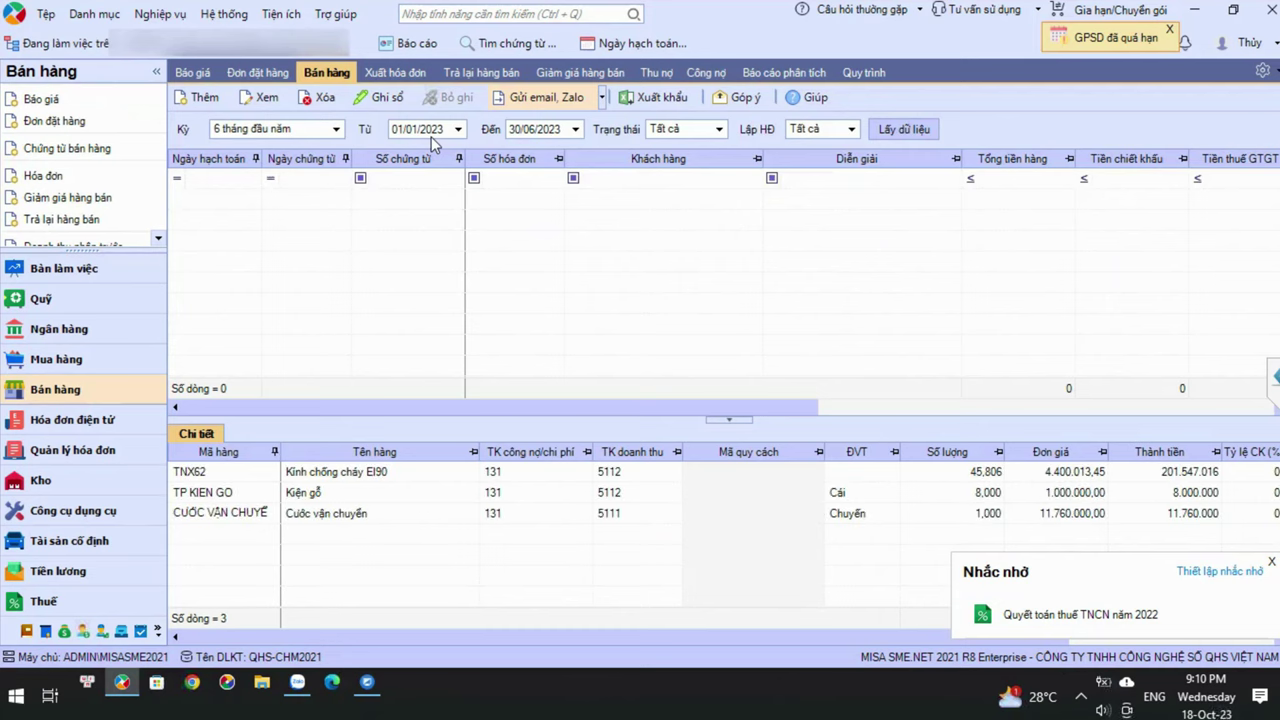
In the system options' feature visibility settings, enable the Sản xuất and Xây lắp fields of activity.
key("alt+b")
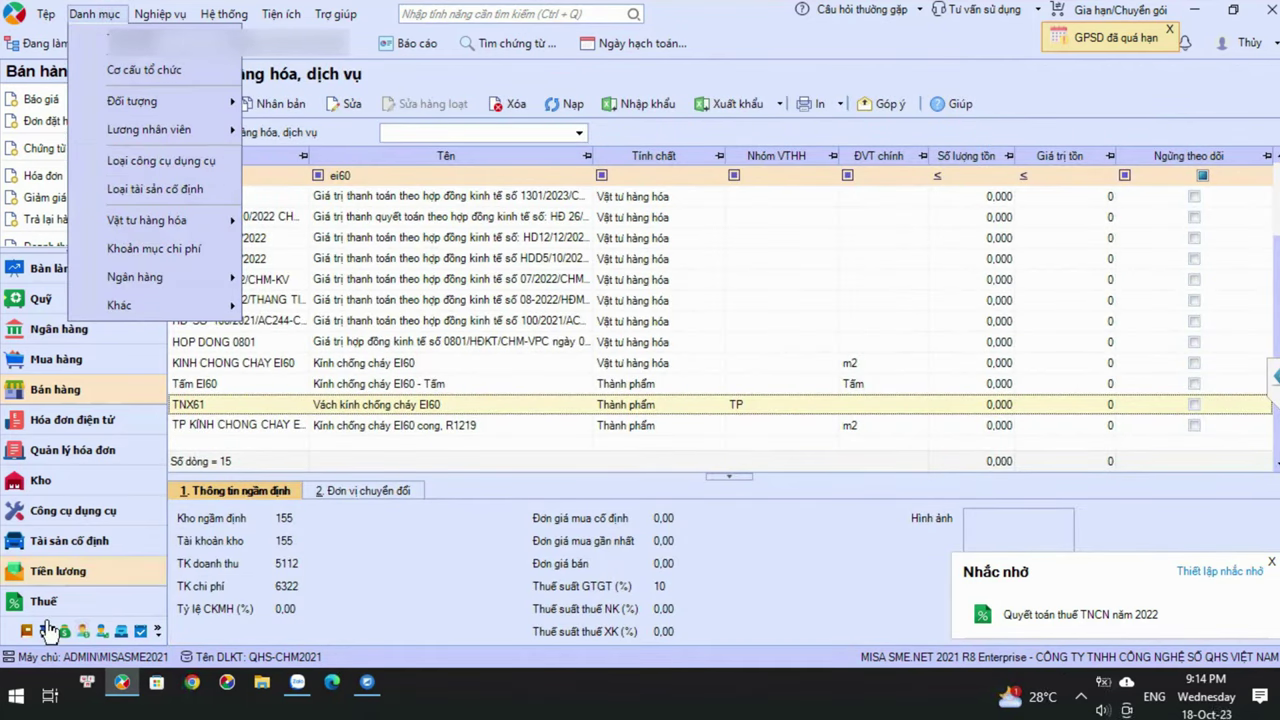
left_click(232, 17)
left_click(254, 384)
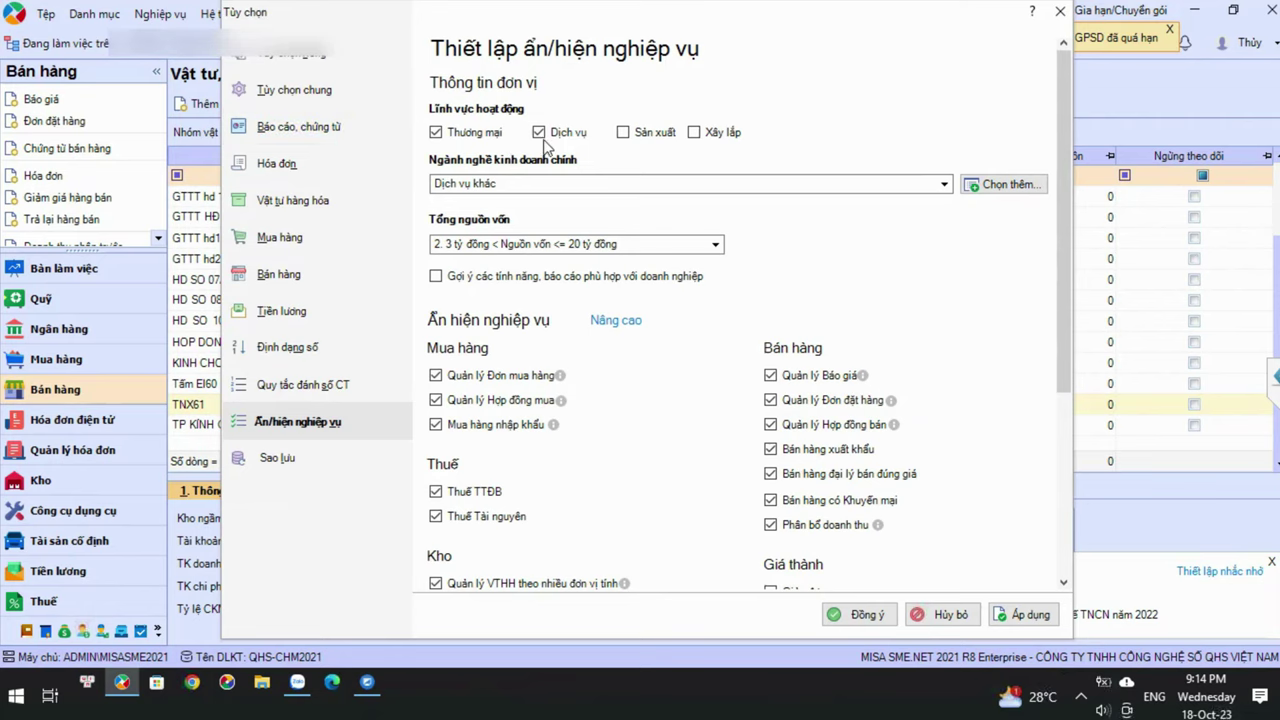
left_click(632, 136)
left_click(694, 136)
Enable the Giản đơn, Hệ số, tỷ lệ, Công trình and Đơn hàng costing methods under Giá thành.
scroll(727, 384, "down", 1)
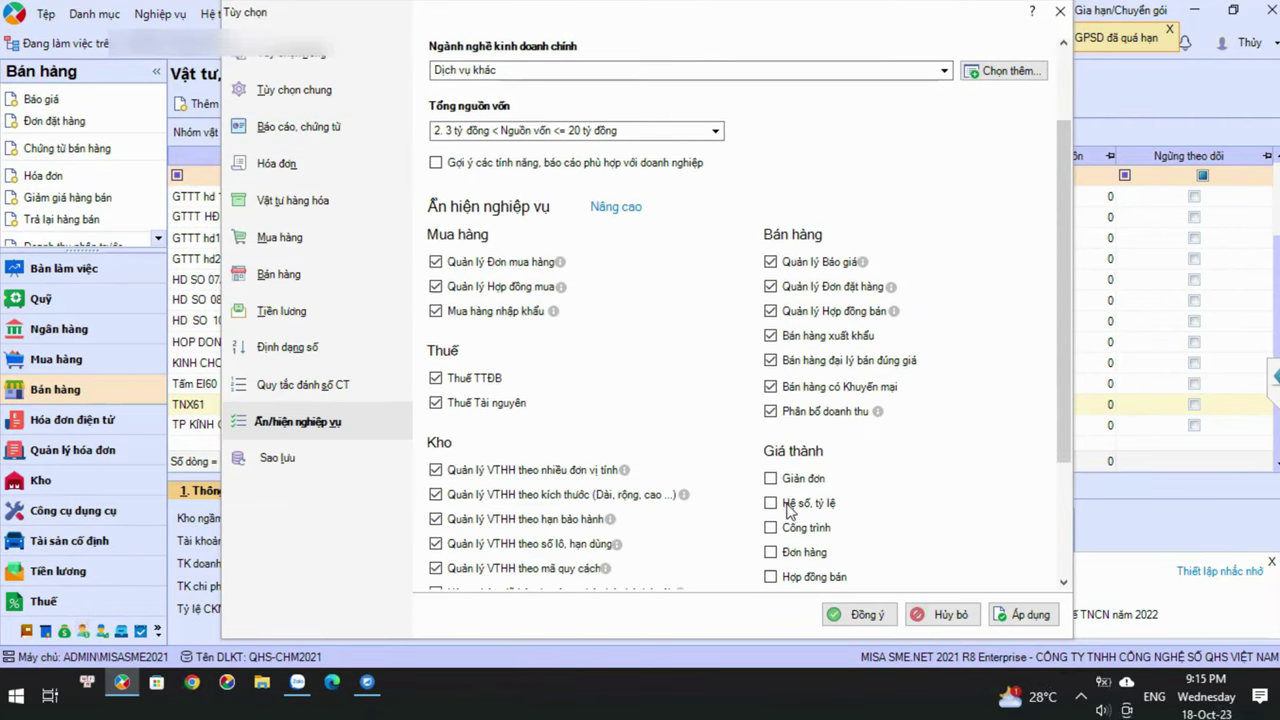
left_click(771, 479)
left_click(771, 503)
scroll(777, 505, "down", 1)
left_click(771, 414)
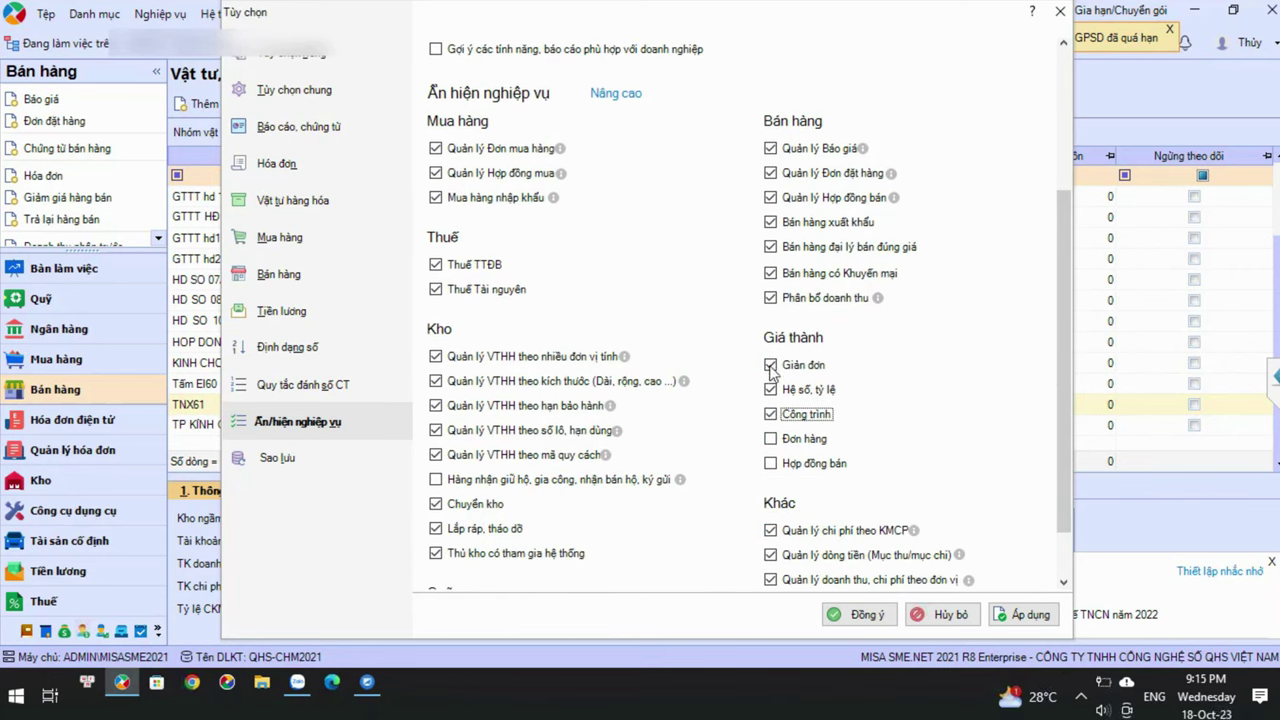
left_click(771, 438)
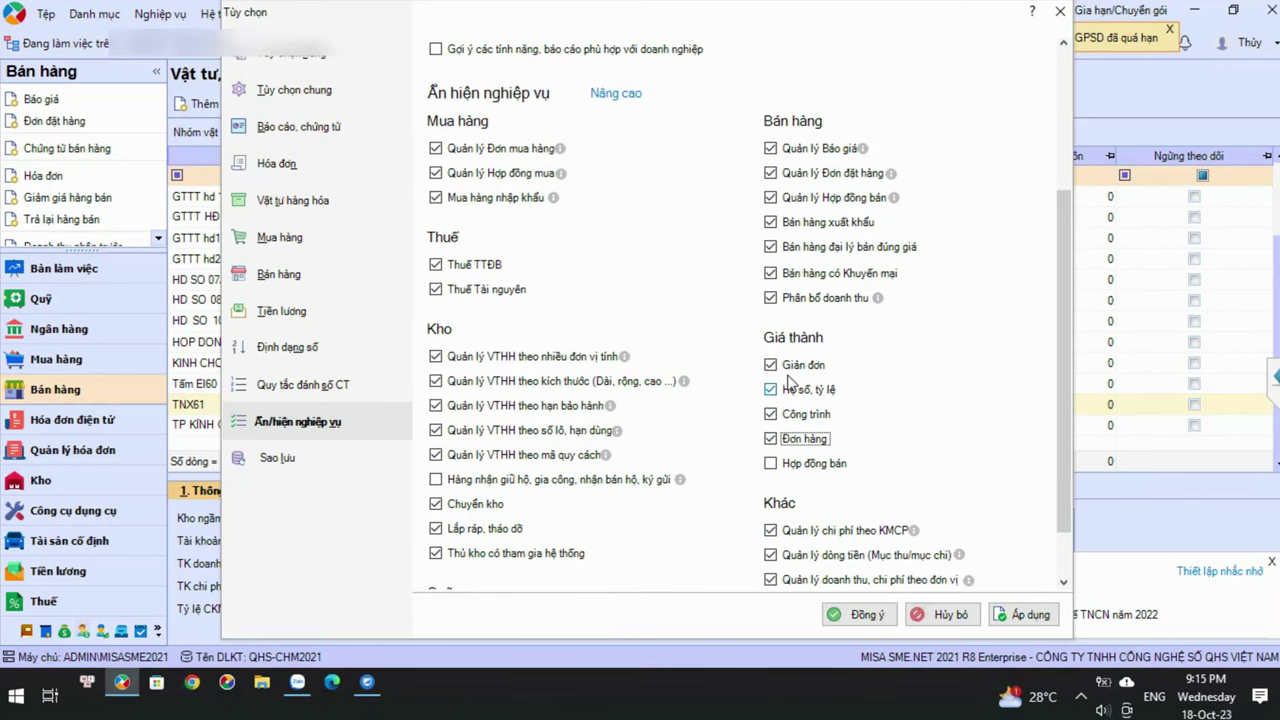
left_click(771, 414)
left_click(771, 438)
left_click(771, 414)
left_click(771, 438)
Examine the Tùy chọn riêng, Tùy chọn chung and Vật tư hàng hóa settings in the system options.
scroll(796, 370, "up", 3)
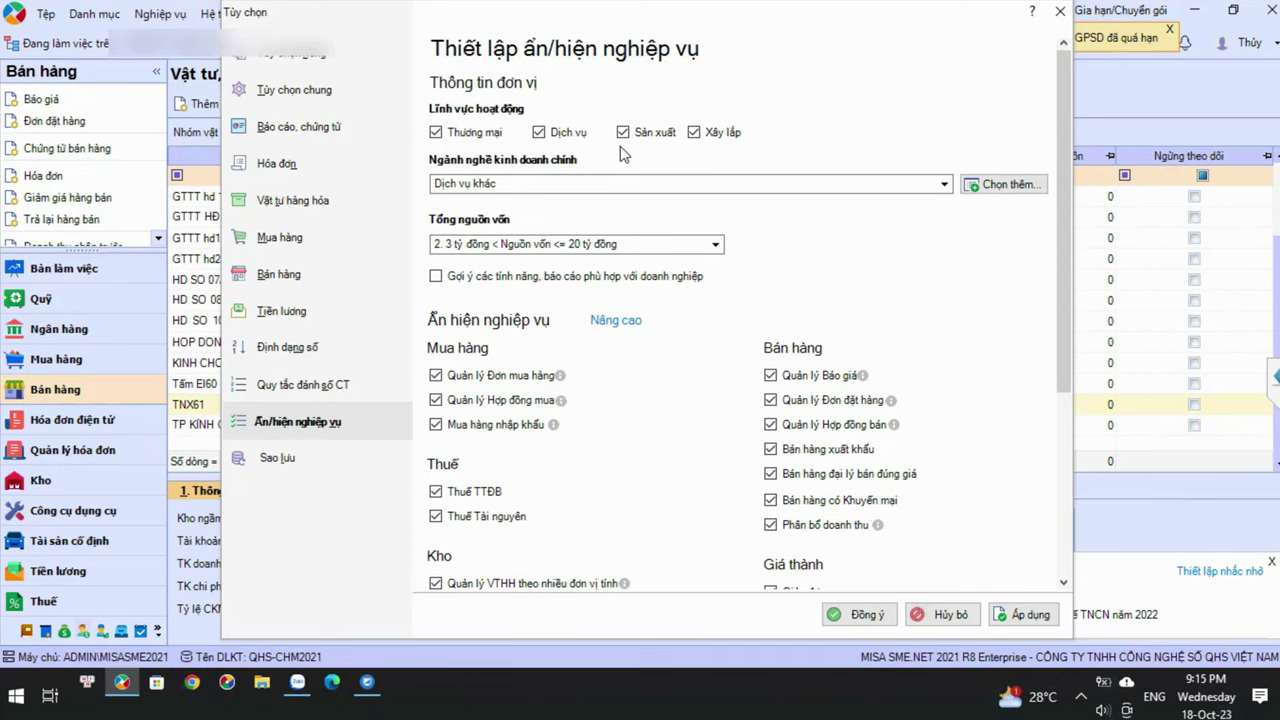
left_click(300, 55)
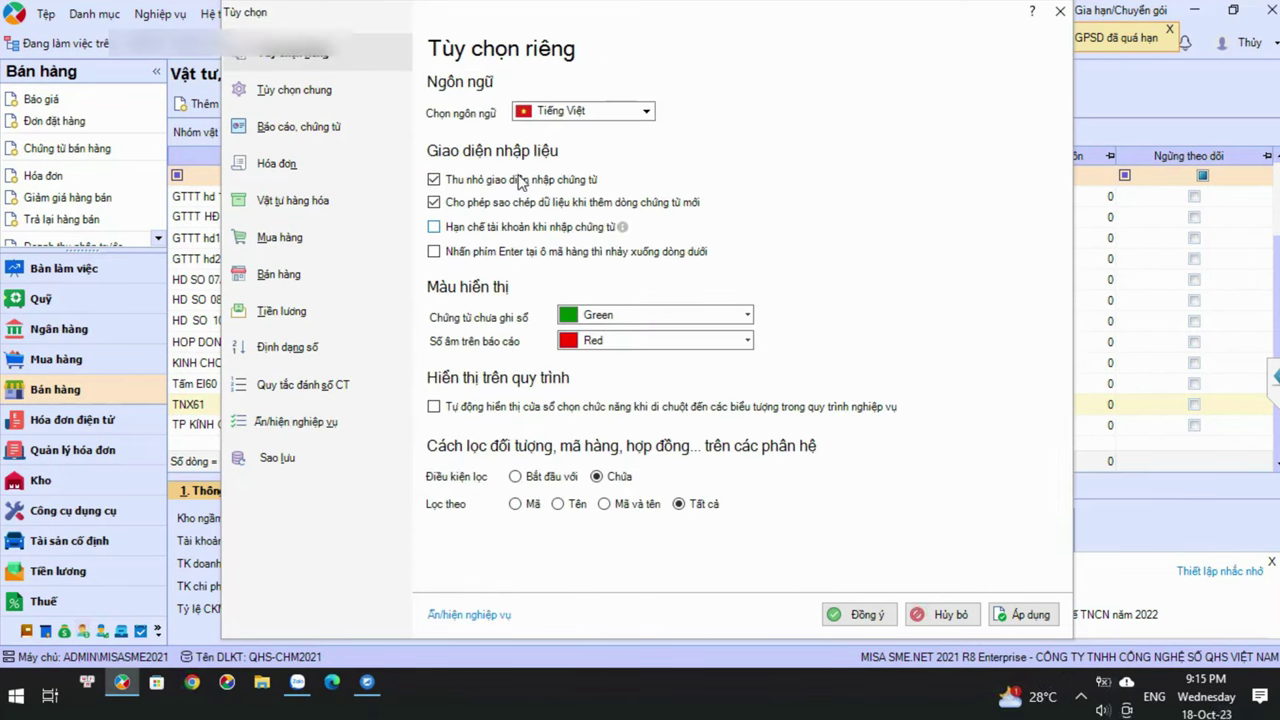
left_click(295, 90)
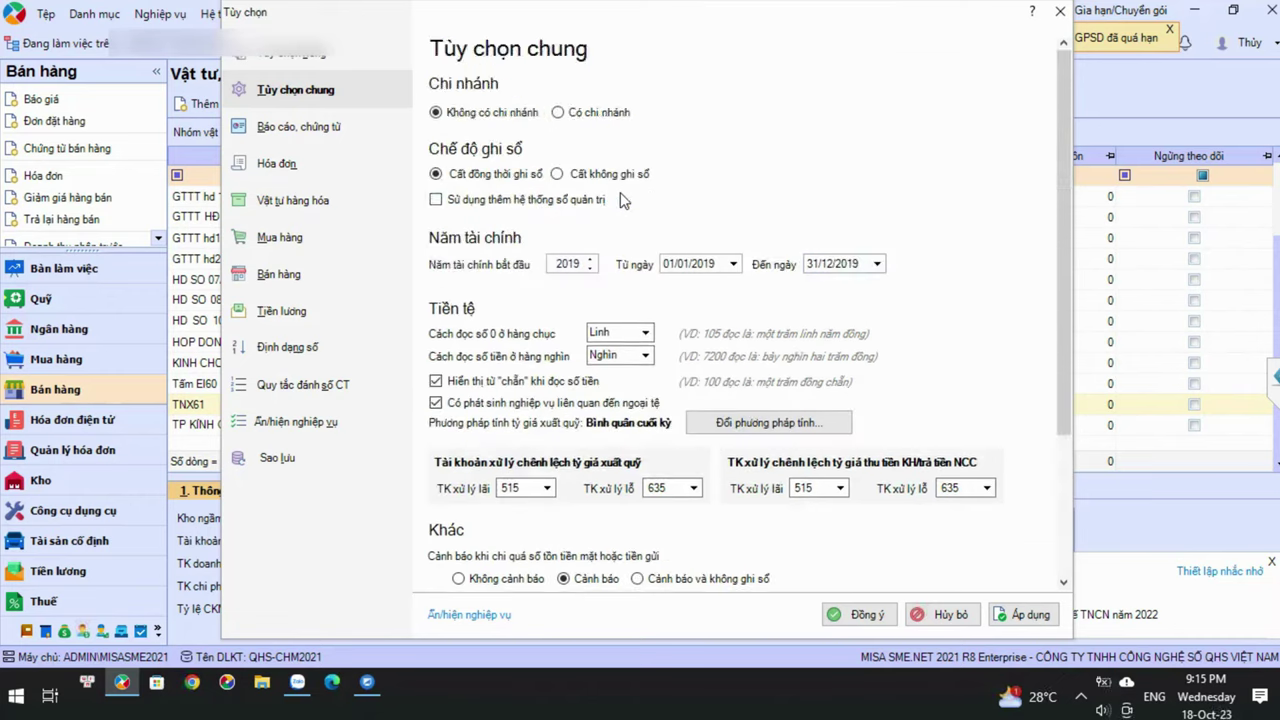
scroll(623, 200, "down", 3)
scroll(615, 342, "up", 3)
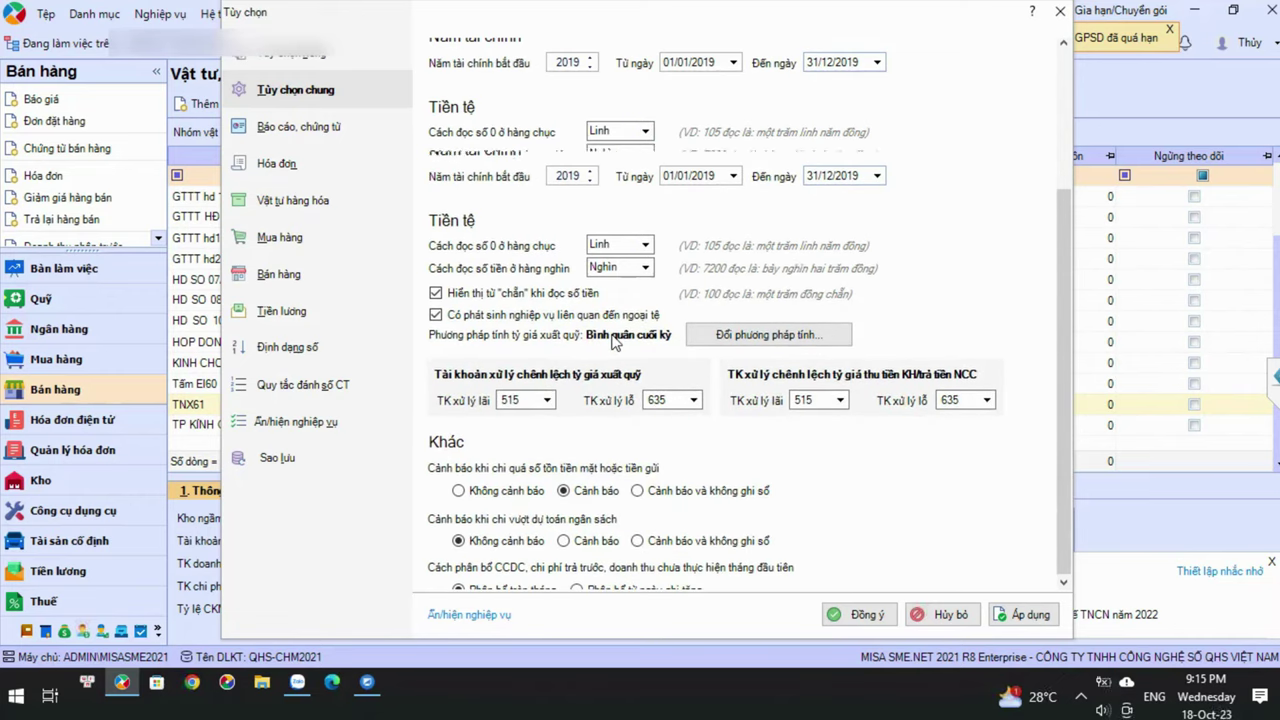
left_click(304, 95)
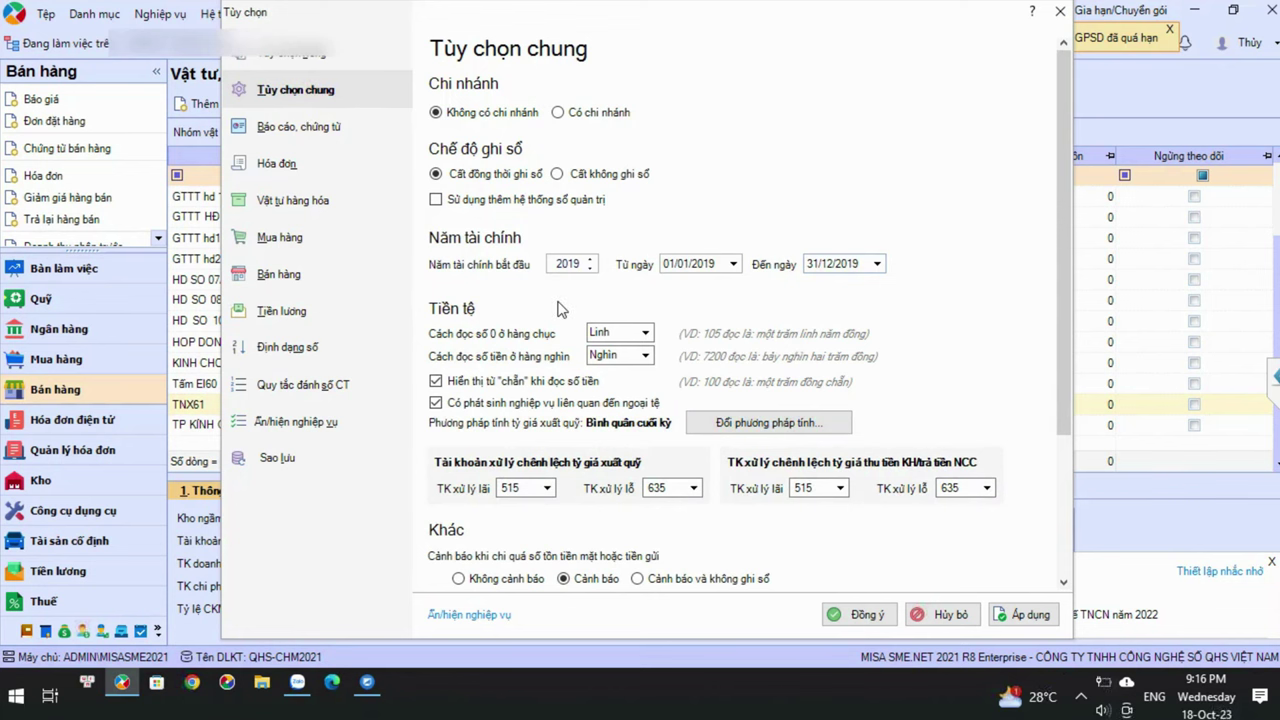
scroll(561, 310, "down", 3)
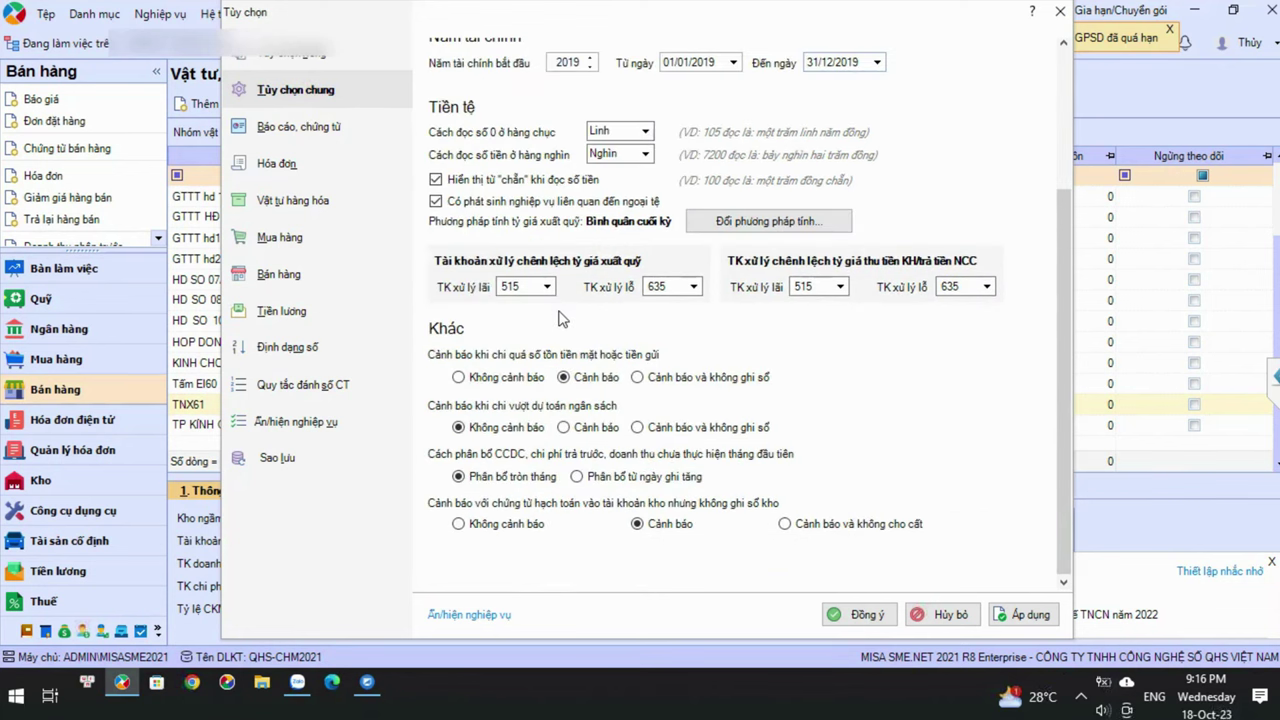
scroll(578, 334, "up", 3)
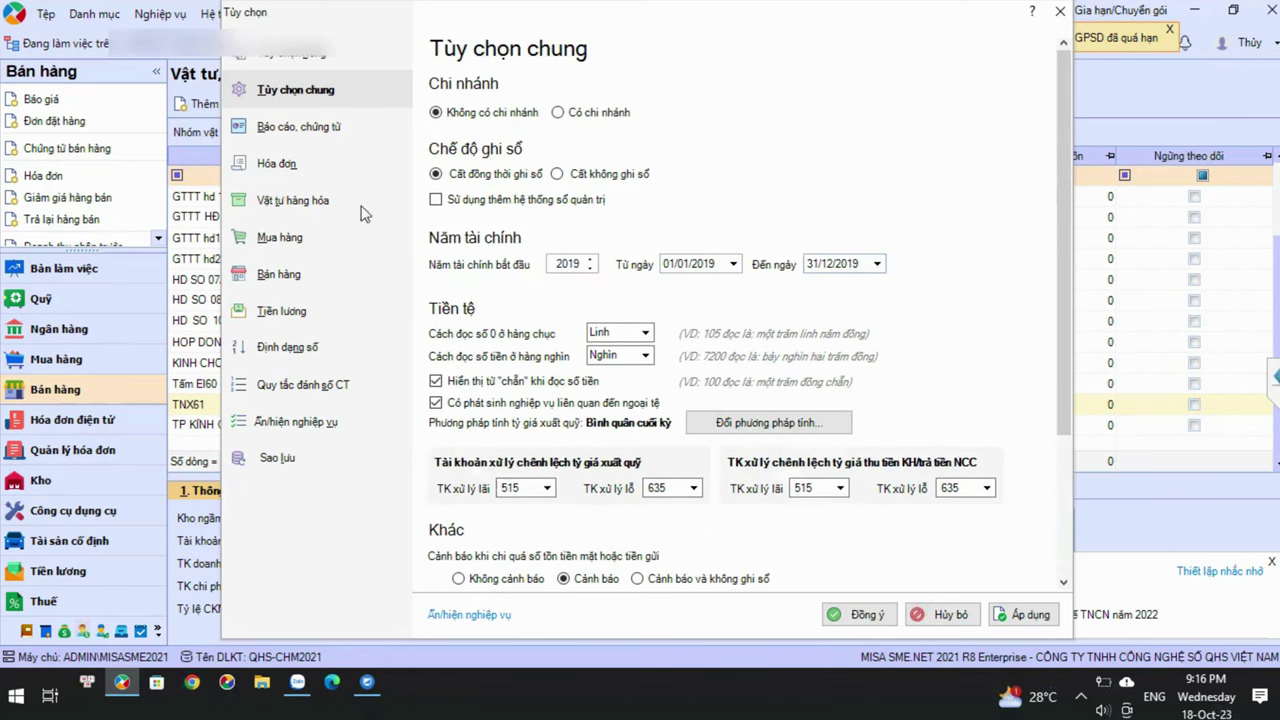
left_click(290, 200)
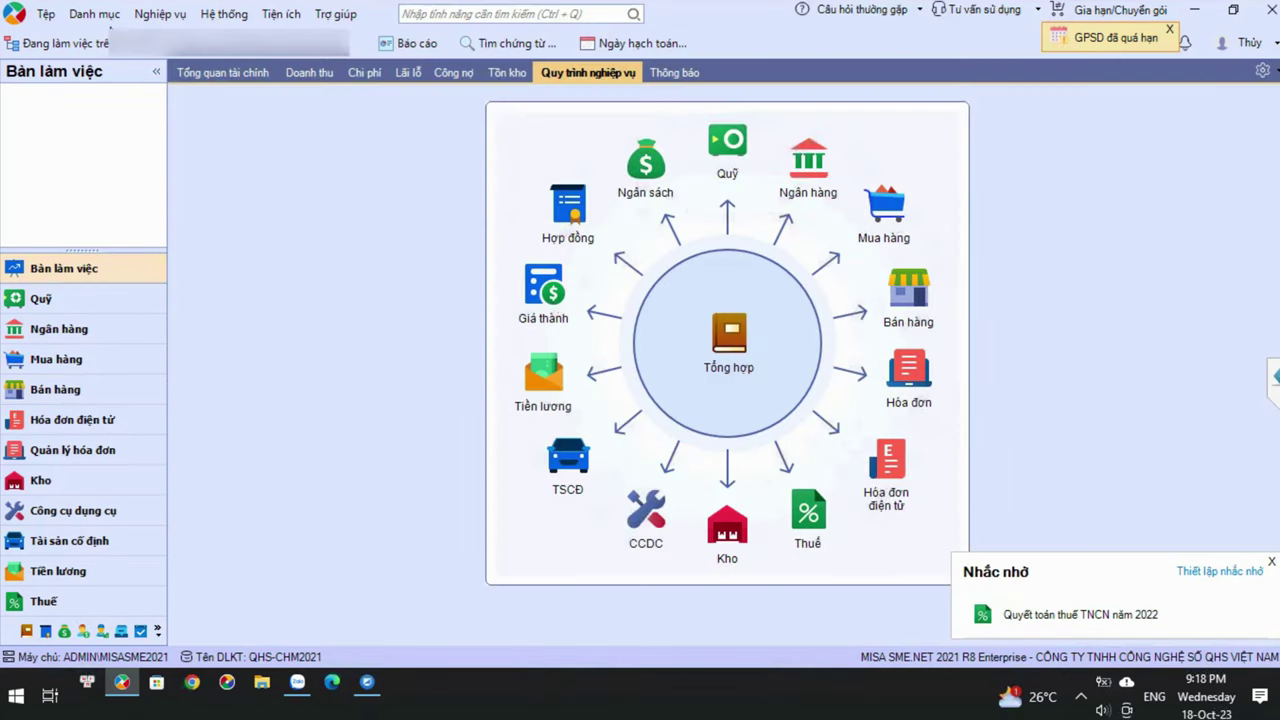
Start a new Đối tượng tập hợp chi phí entry and set its type to Sản phẩm.
left_click(100, 16)
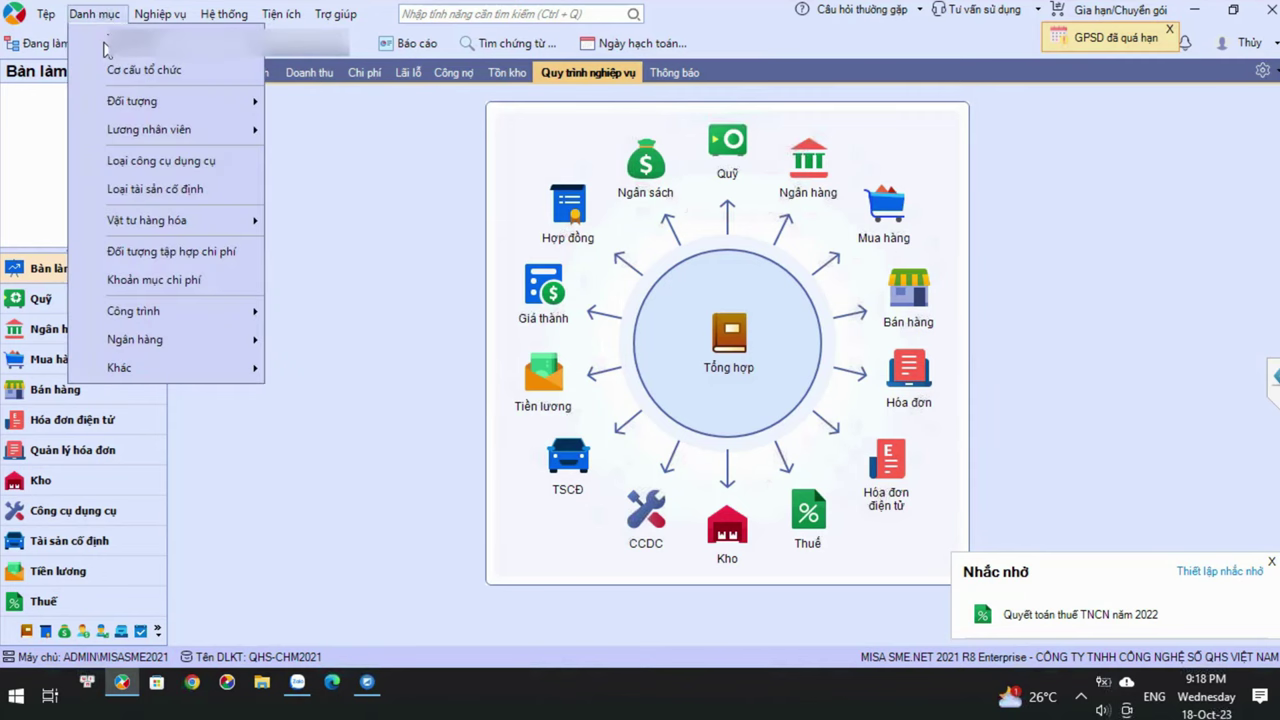
left_click(150, 251)
left_click(690, 500)
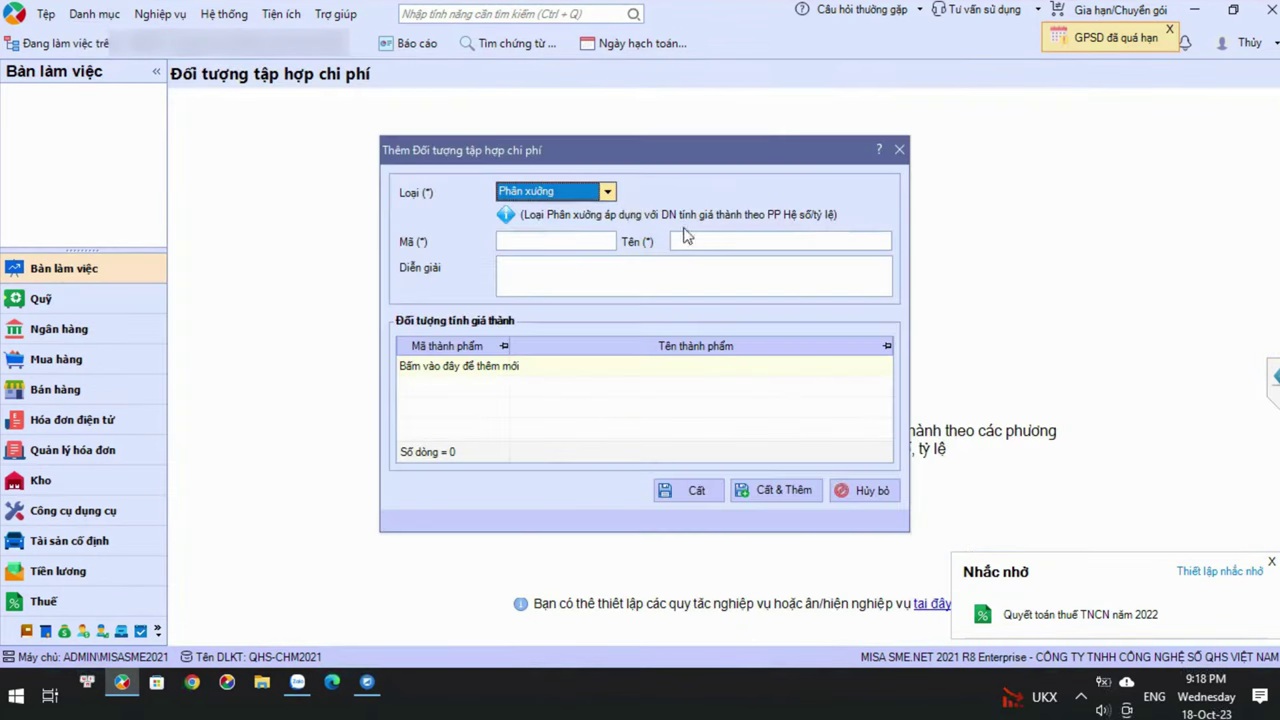
left_click(608, 191)
left_click(560, 223)
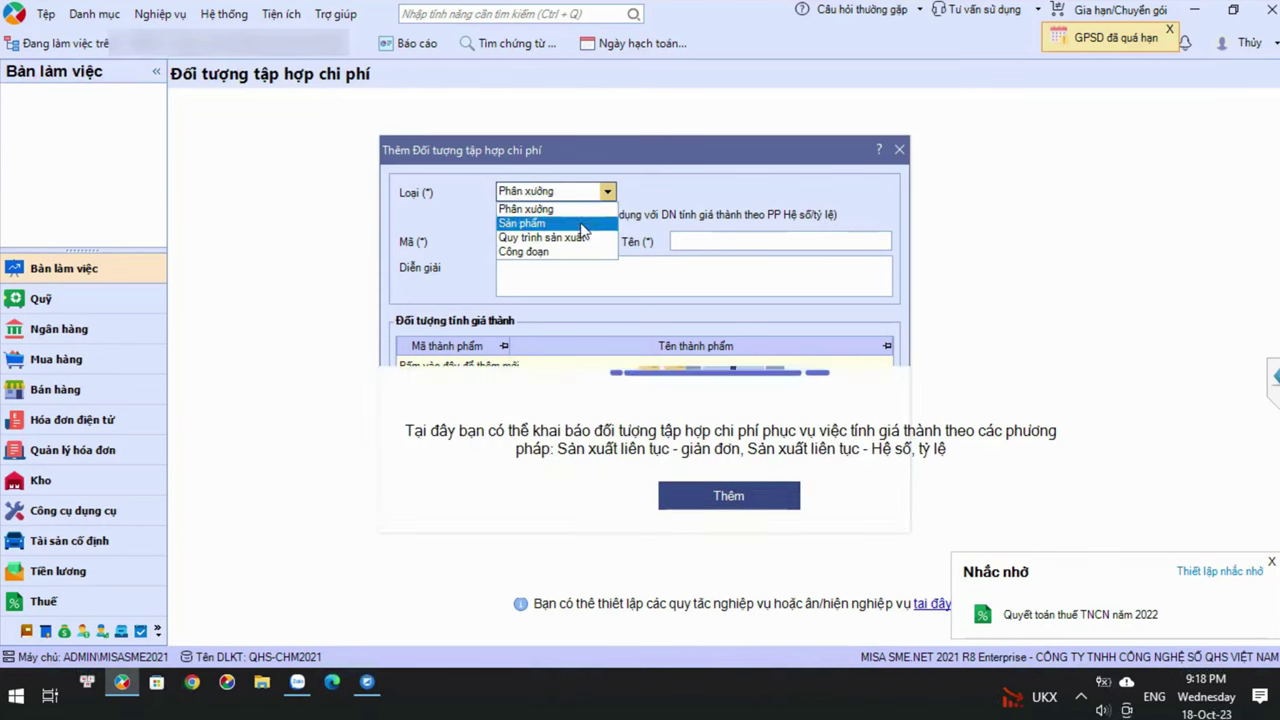
left_click(884, 193)
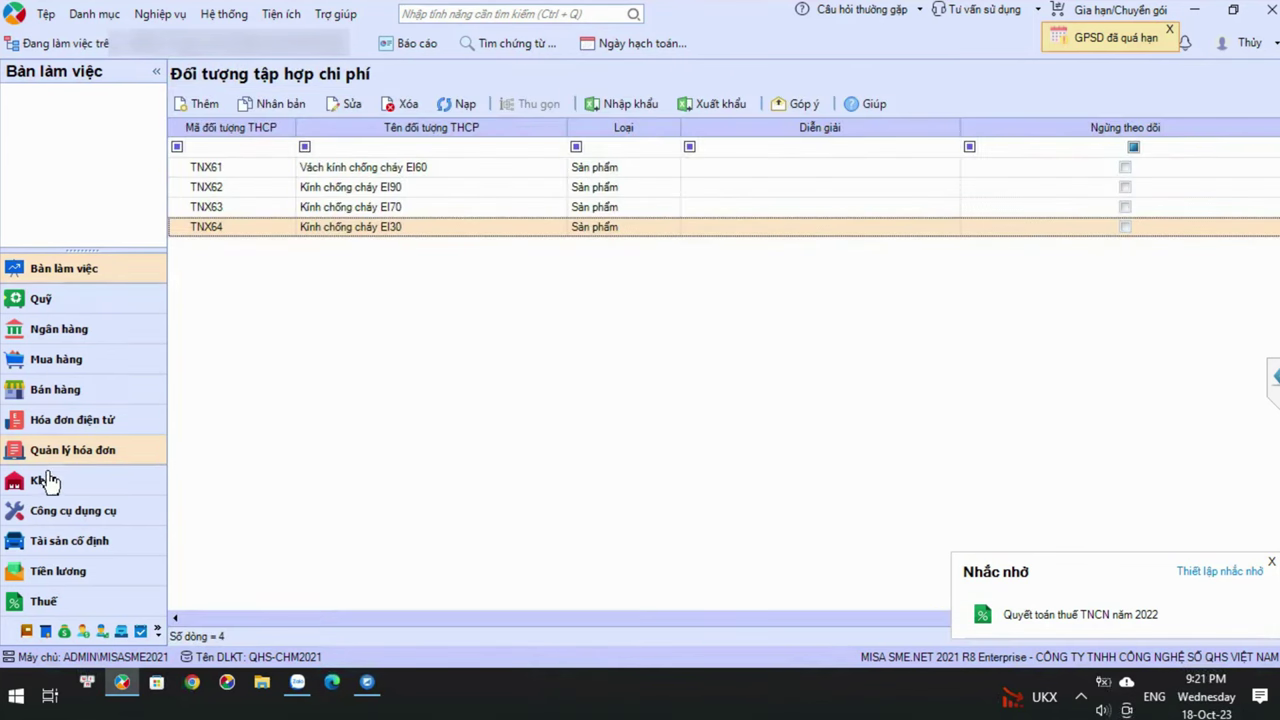
Open the parameters of the Tổng hợp tồn kho warehouse report and its start date for editing.
left_click(44, 481)
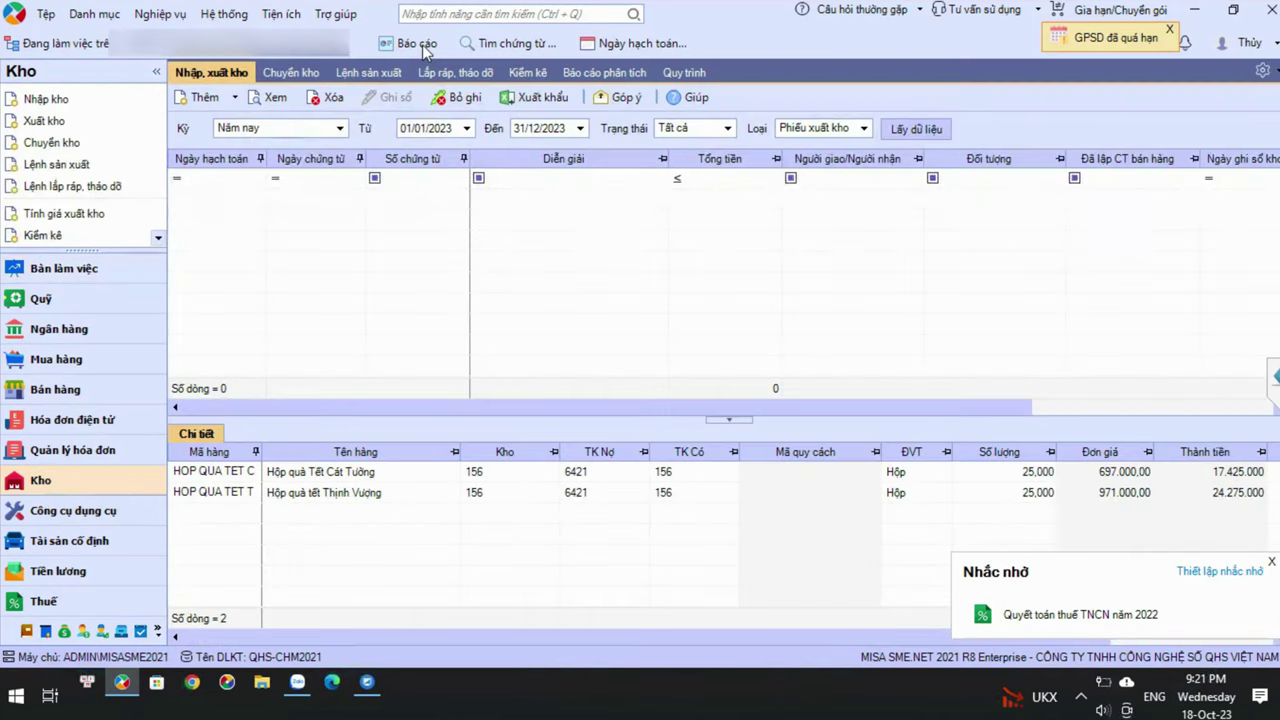
left_click(417, 43)
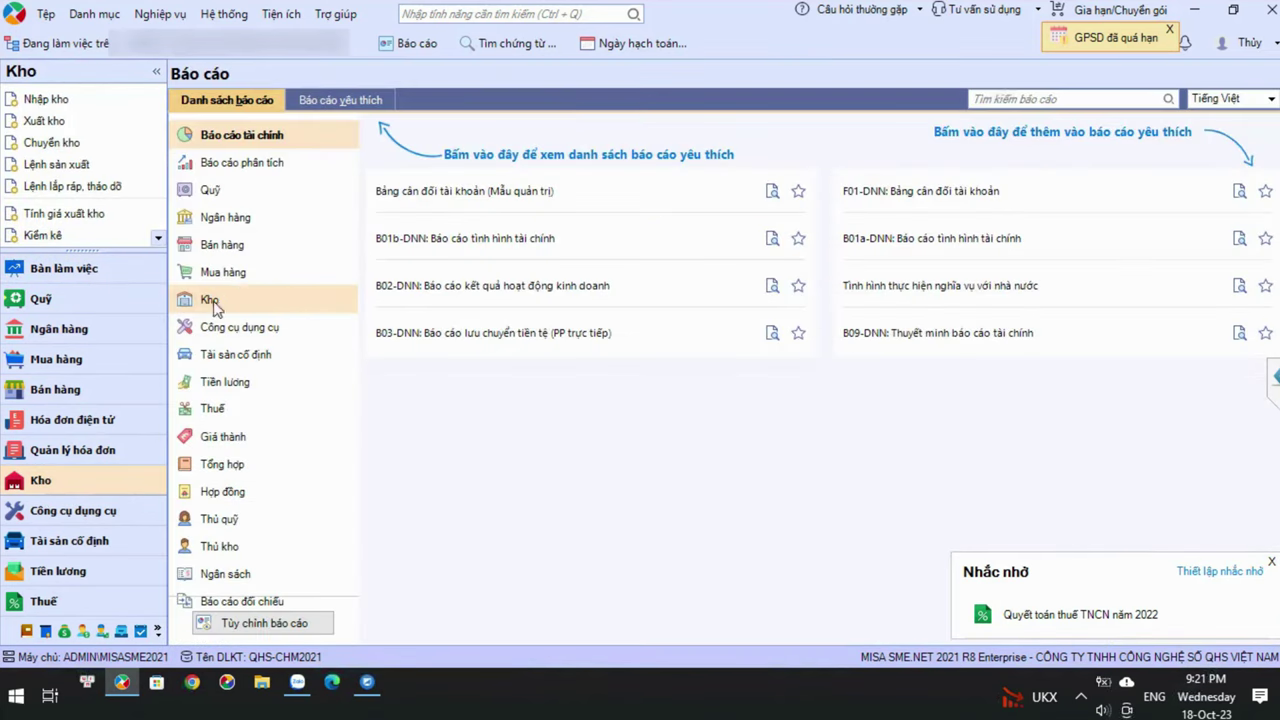
left_click(306, 292)
left_click(444, 196)
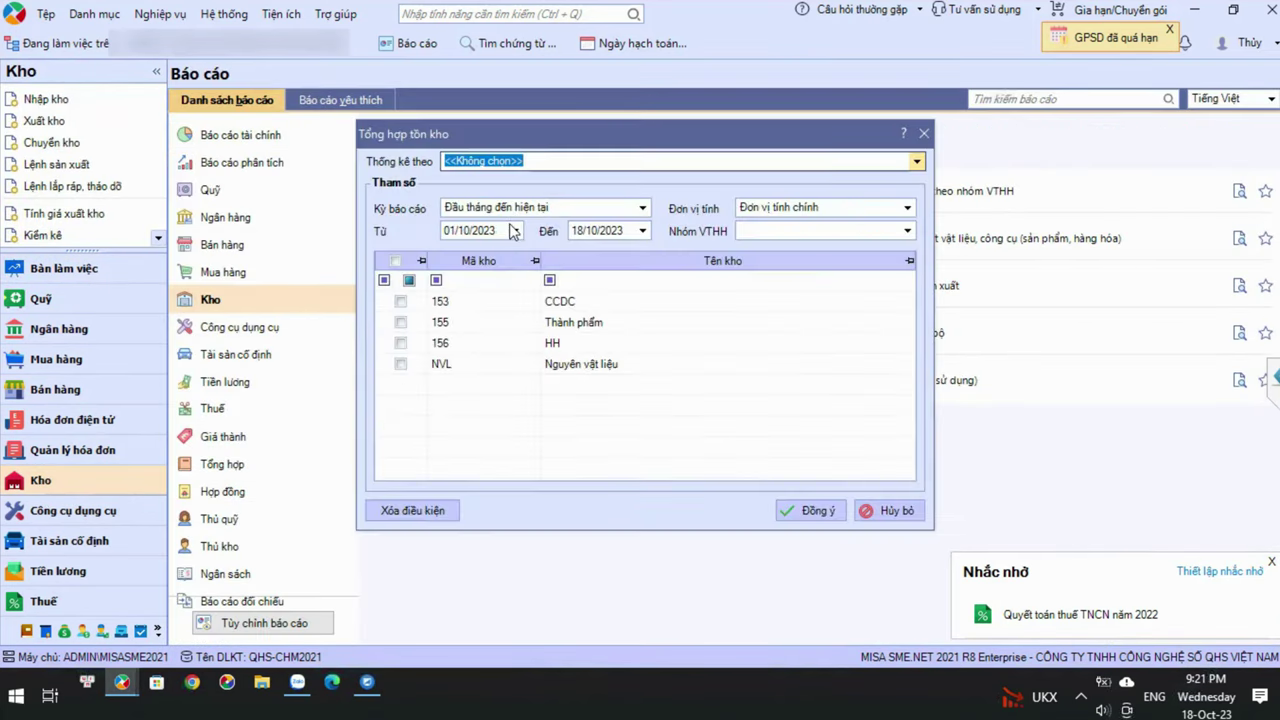
left_click(511, 231)
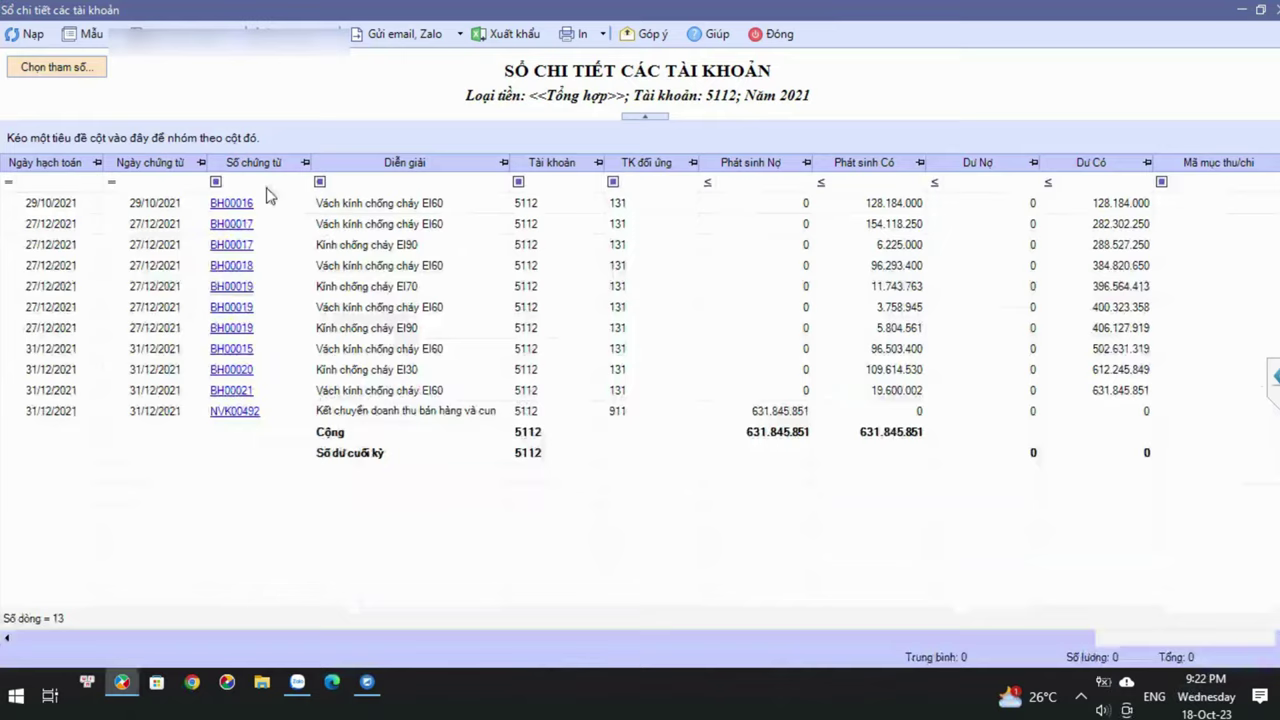
Inspect the 29/10/2021 sales voucher in the account 5112 ledger, and close it along with the ledger and trial balance.
left_click(236, 203)
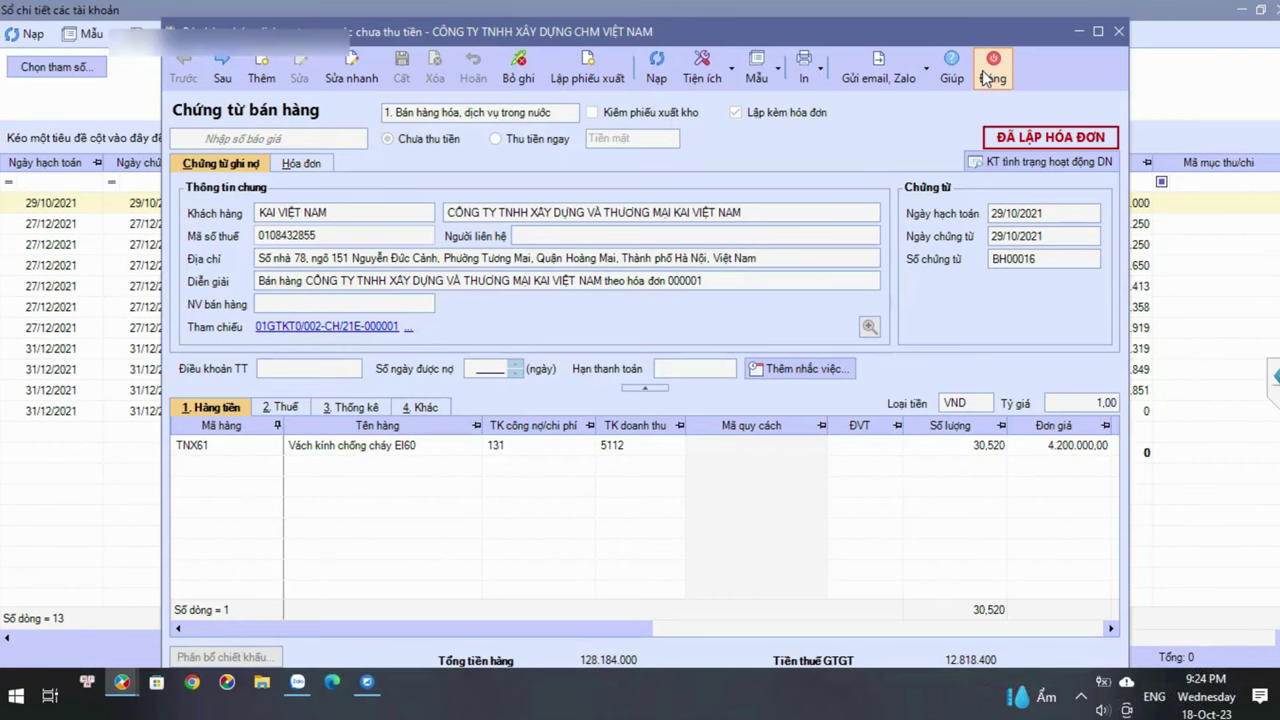
left_click(988, 78)
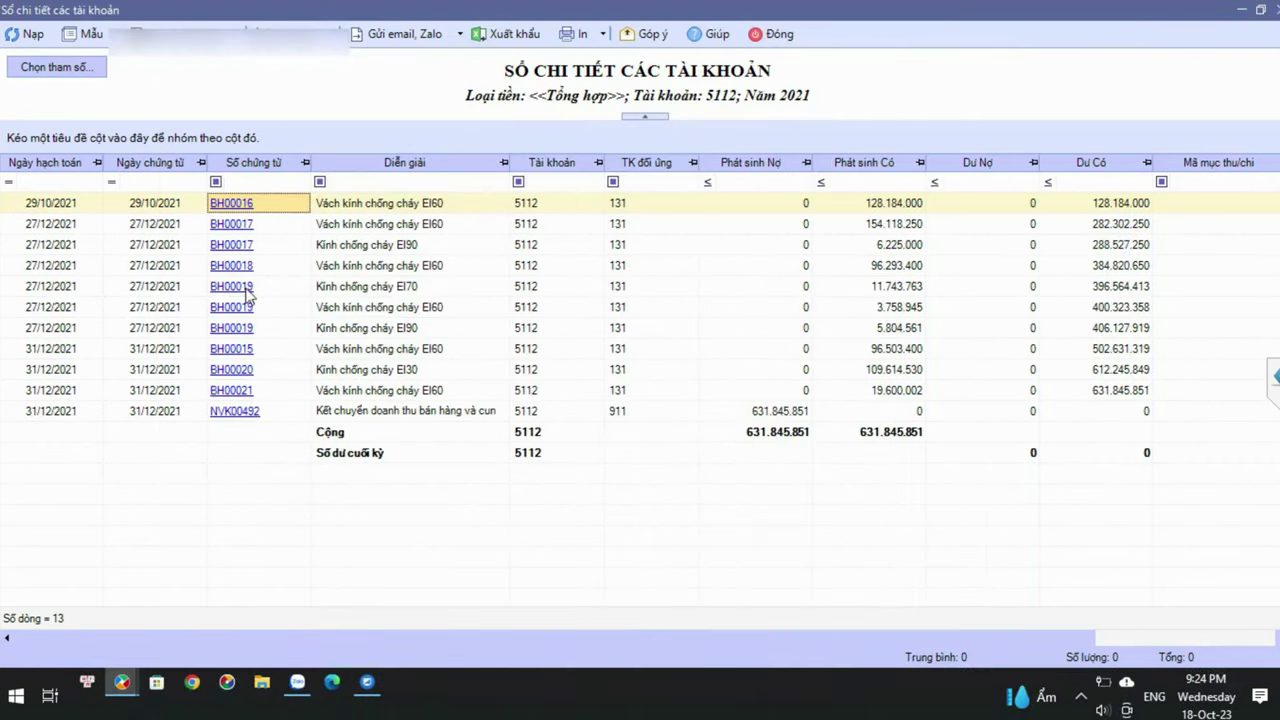
left_click(770, 34)
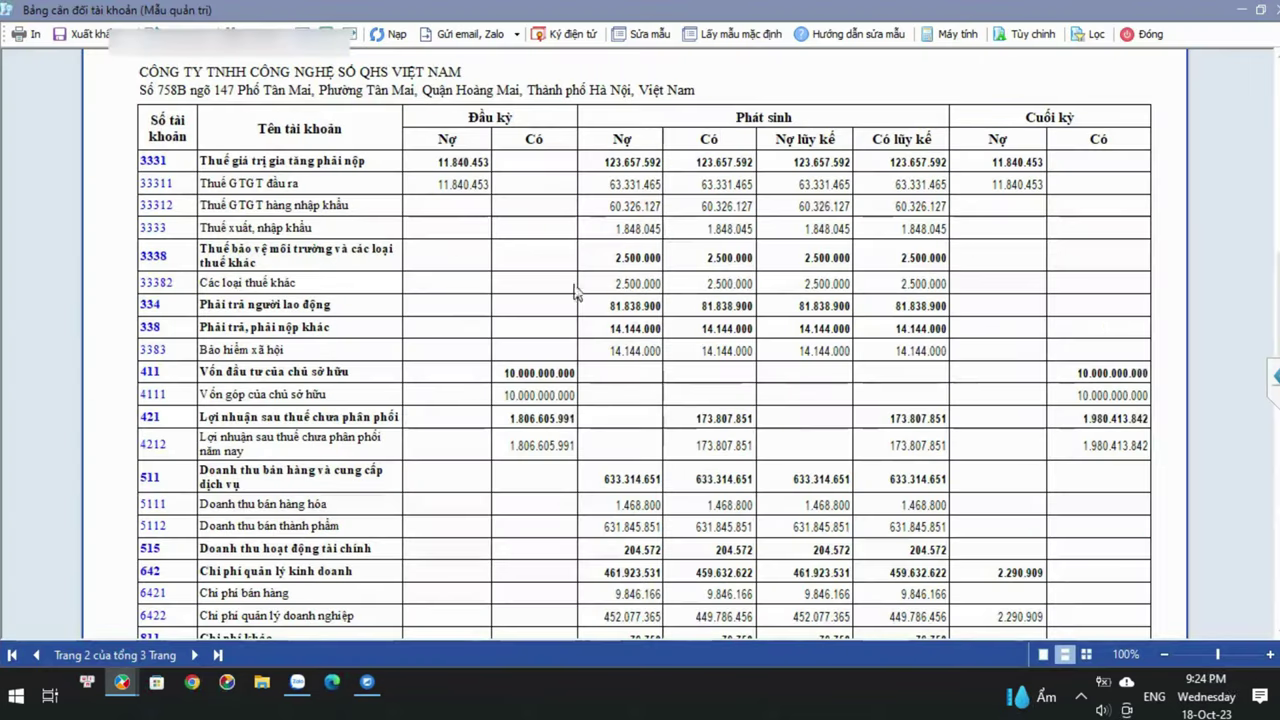
left_click(1140, 34)
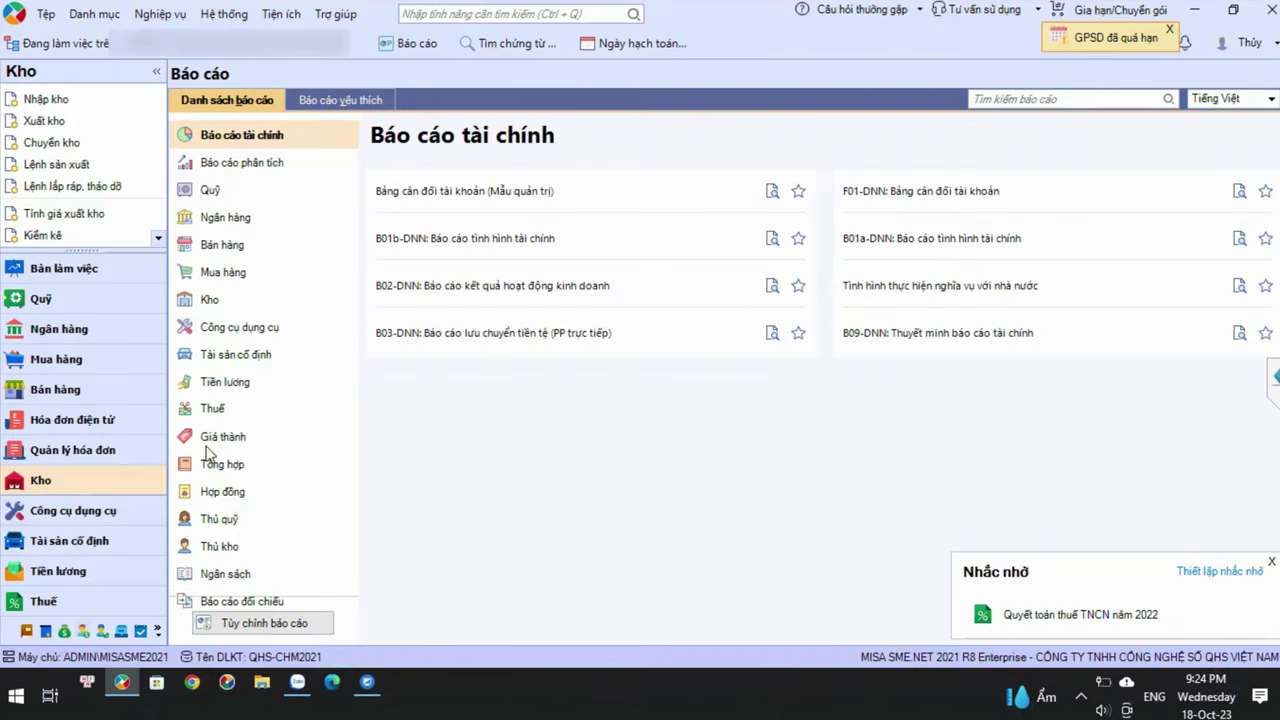
Open the Sổ chi tiết bán hàng sales report for 01/01/2021 to 18/10/2023.
left_click(233, 250)
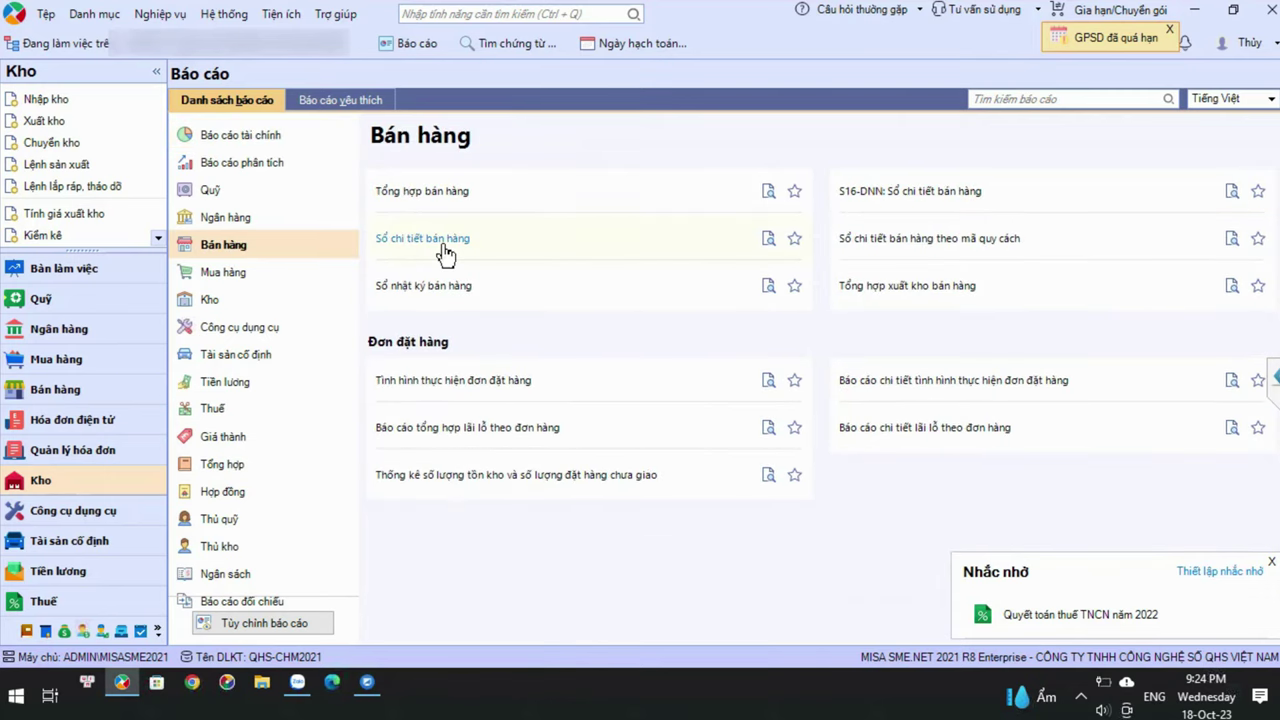
left_click(442, 244)
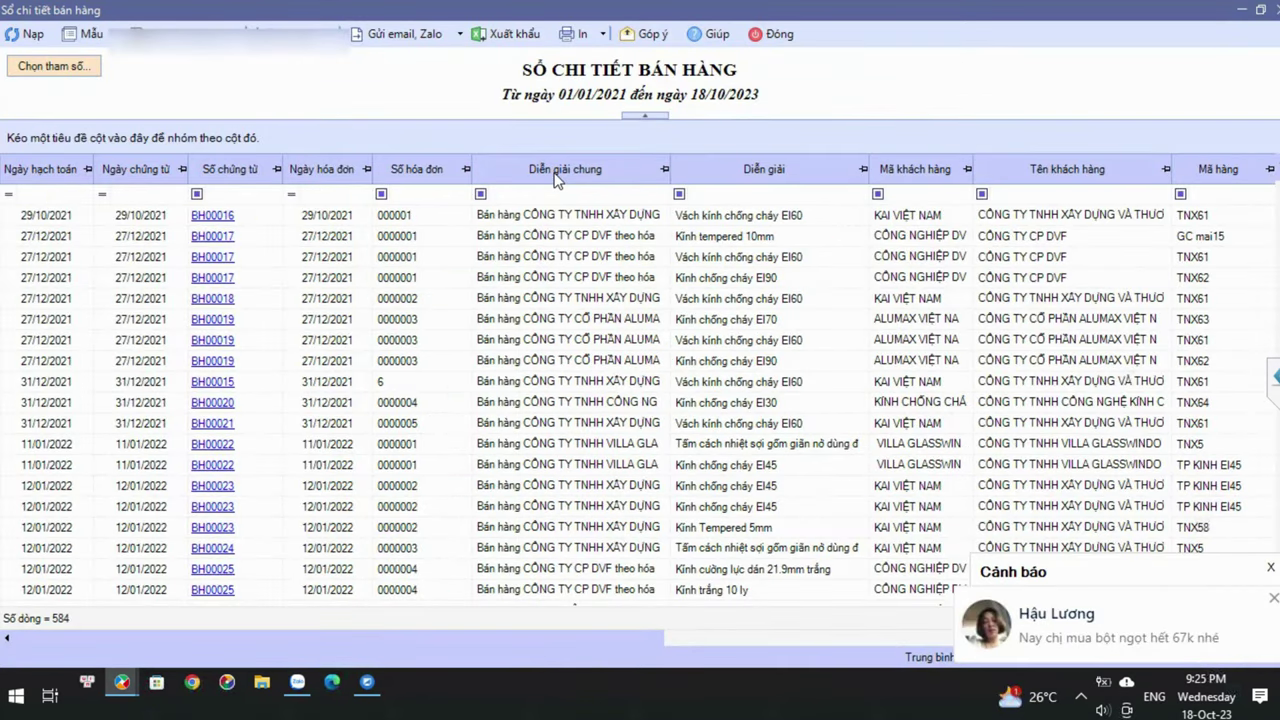
left_click(790, 637)
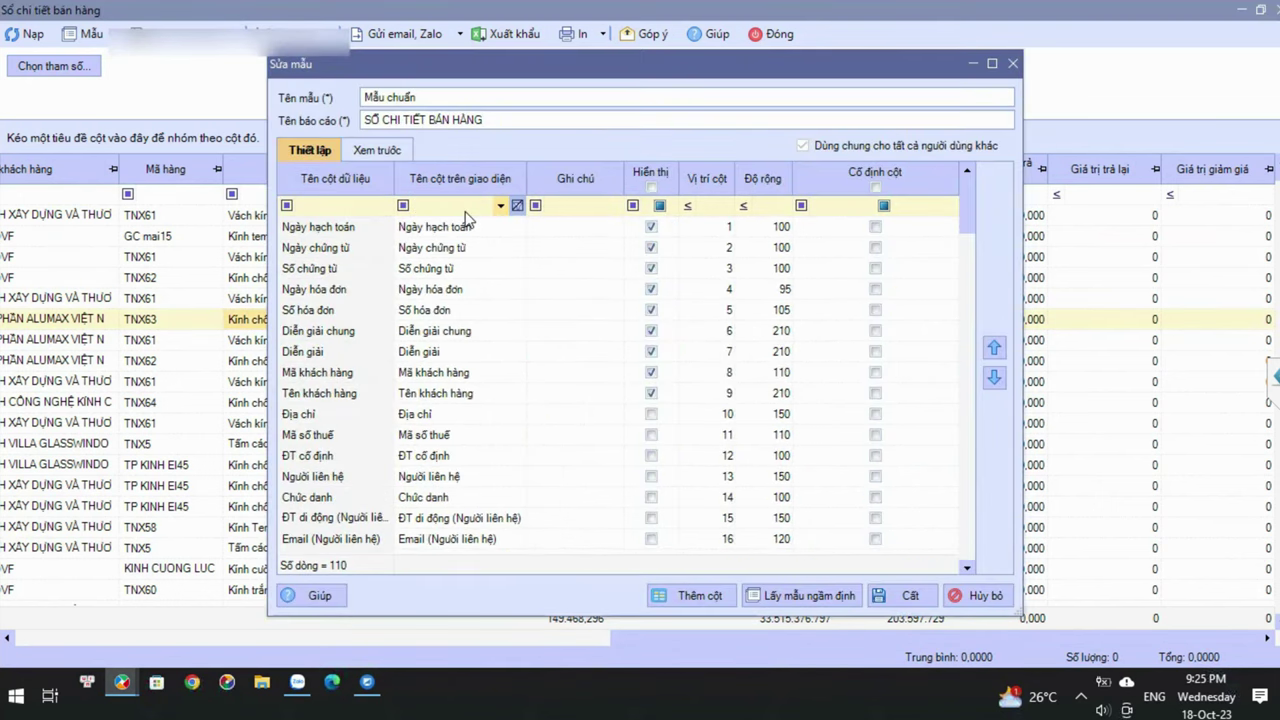
Add the TK Có column to the sales detail report's template, save it, and check the column in the report.
type("có")
left_click(895, 600)
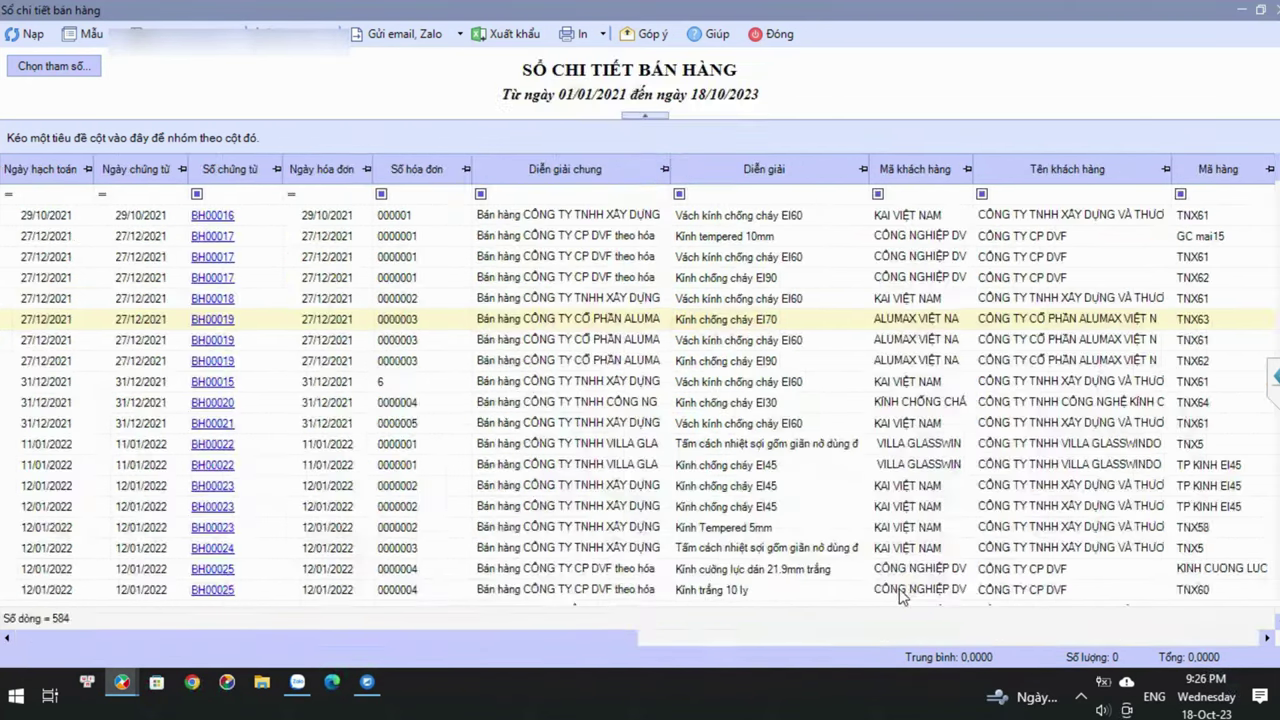
scroll(899, 596, "right", 2)
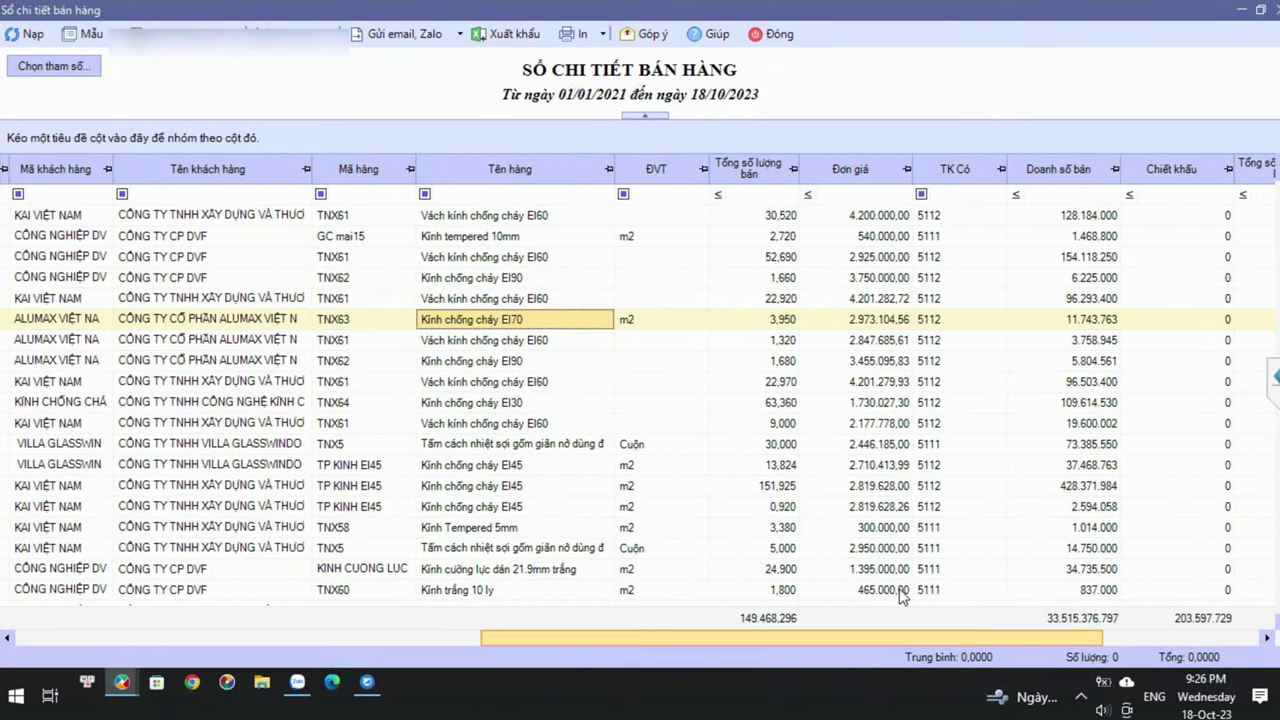
Sort the sales detail report by the TK Có column and filter it for account 5112.
left_click(981, 200)
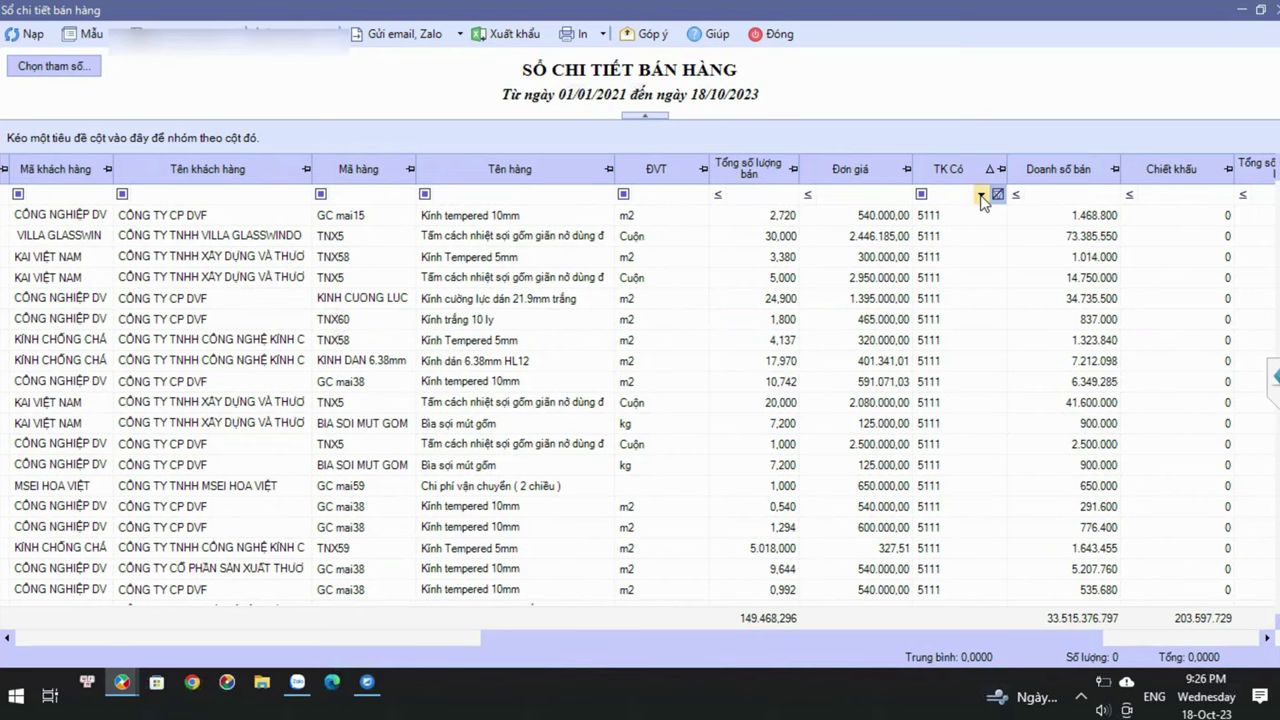
left_click(1250, 200)
type("112")
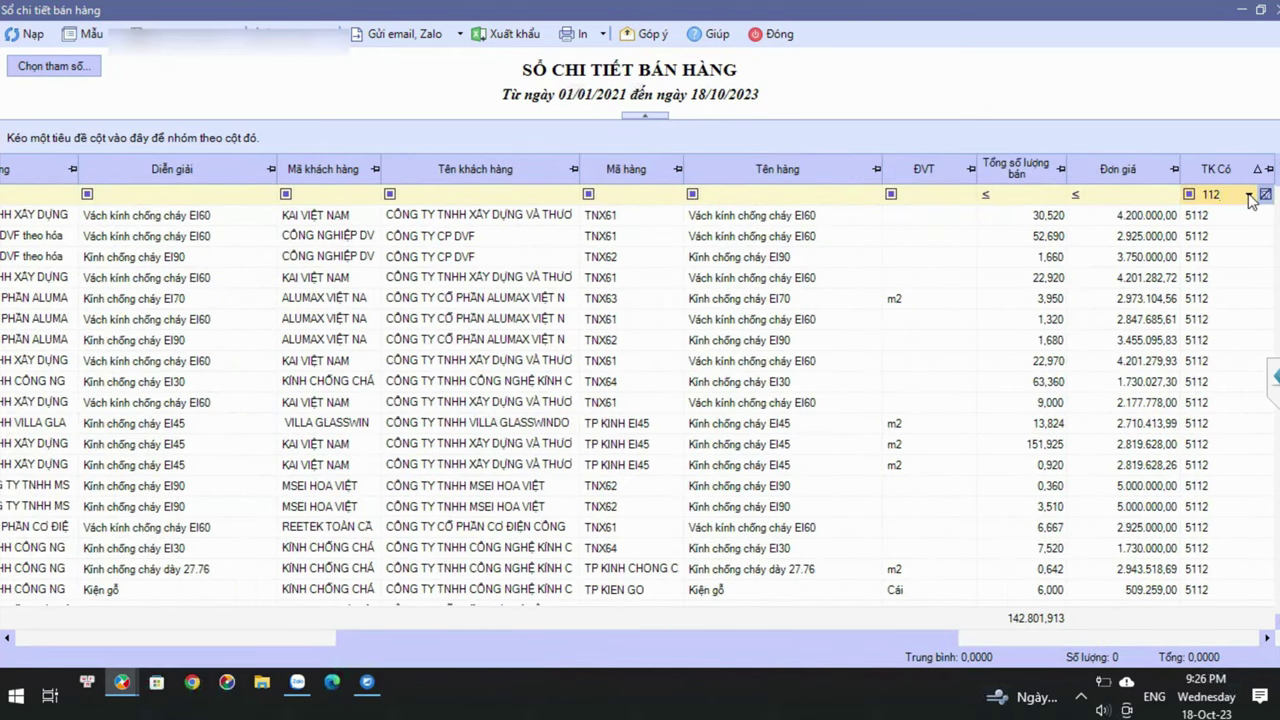
key("BackSpace")
key("BackSpace")
key("BackSpace")
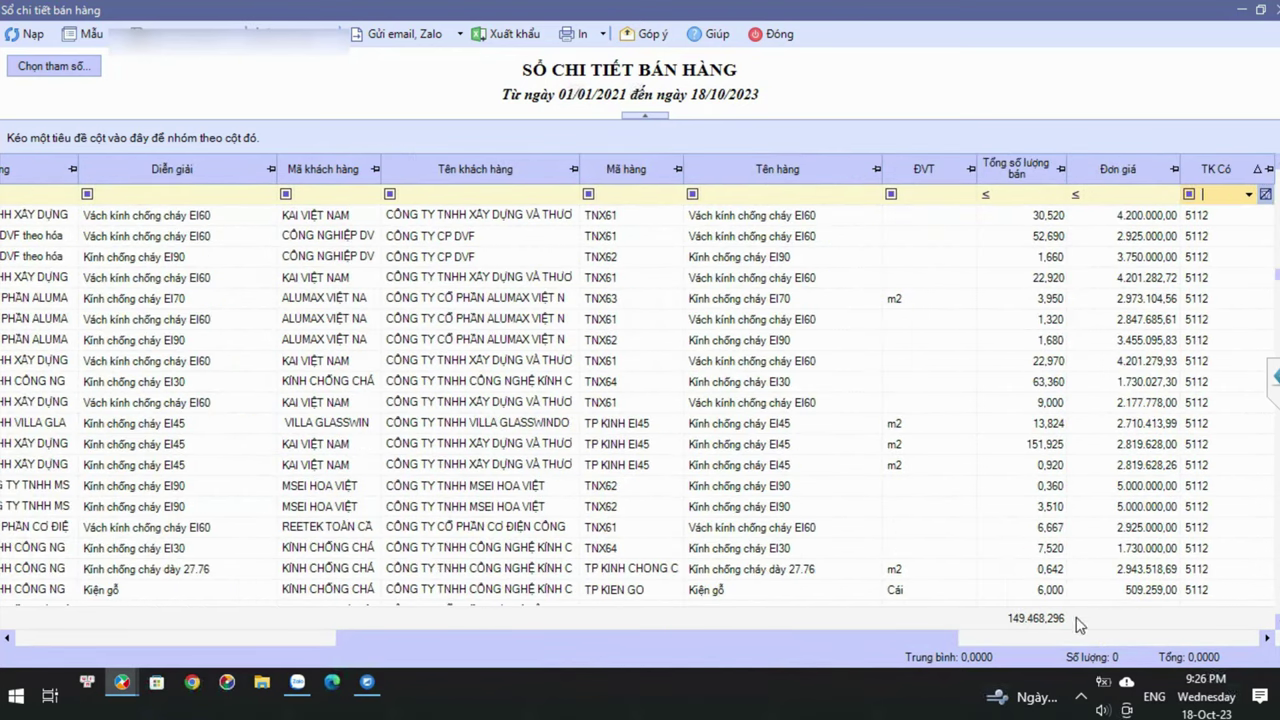
type("5112")
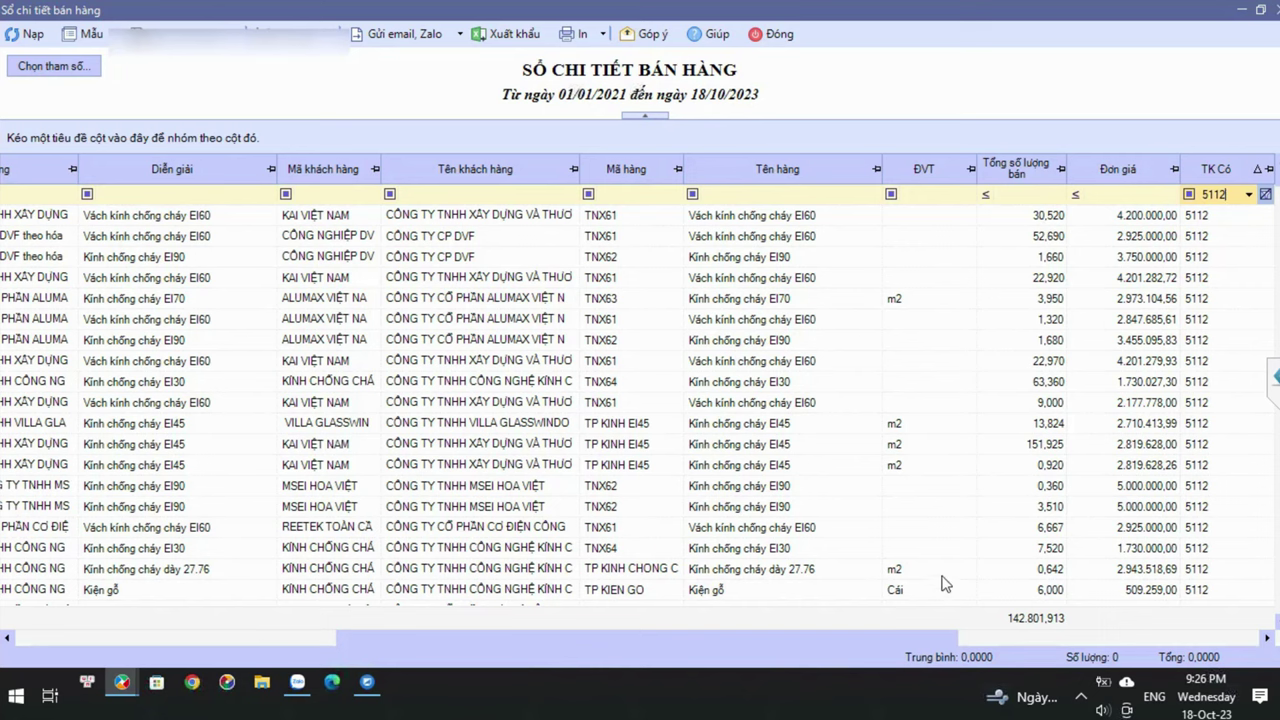
key("Return")
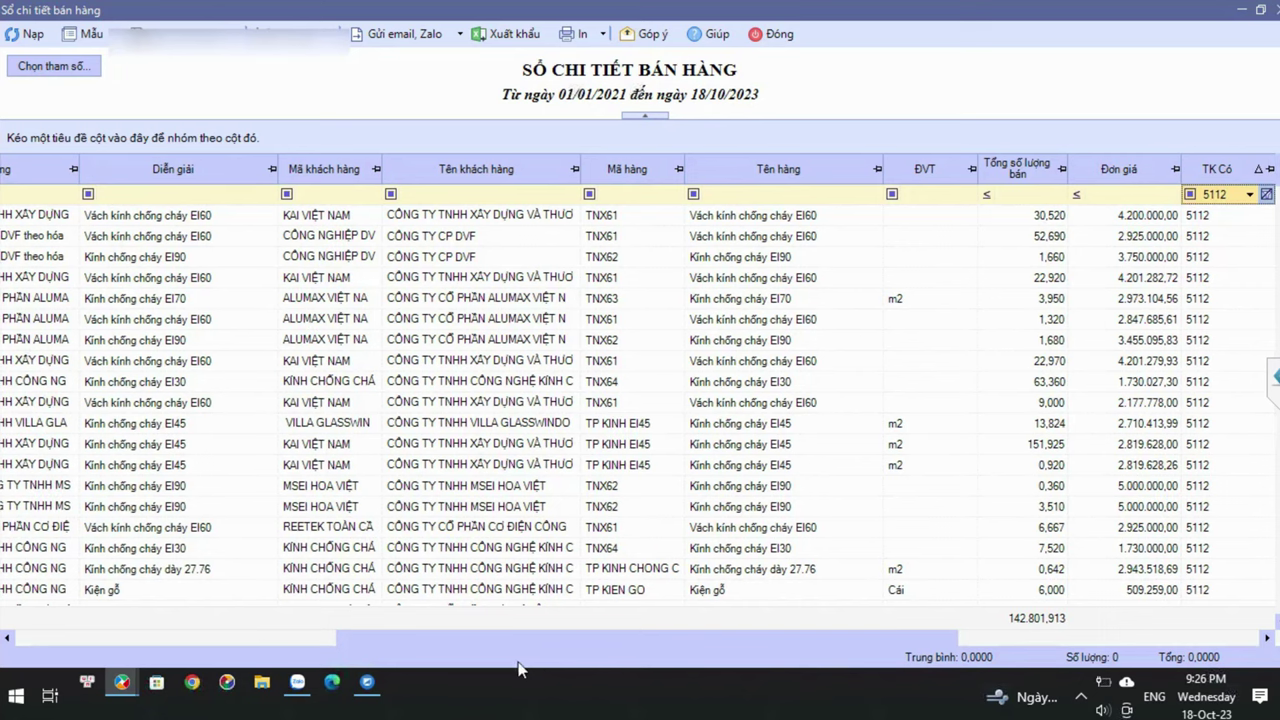
Export the filtered report to the Desktop as the Xlsx workbook SO_CHI_TIET_BAN_HANG with the file opened, and close the report.
left_click(497, 40)
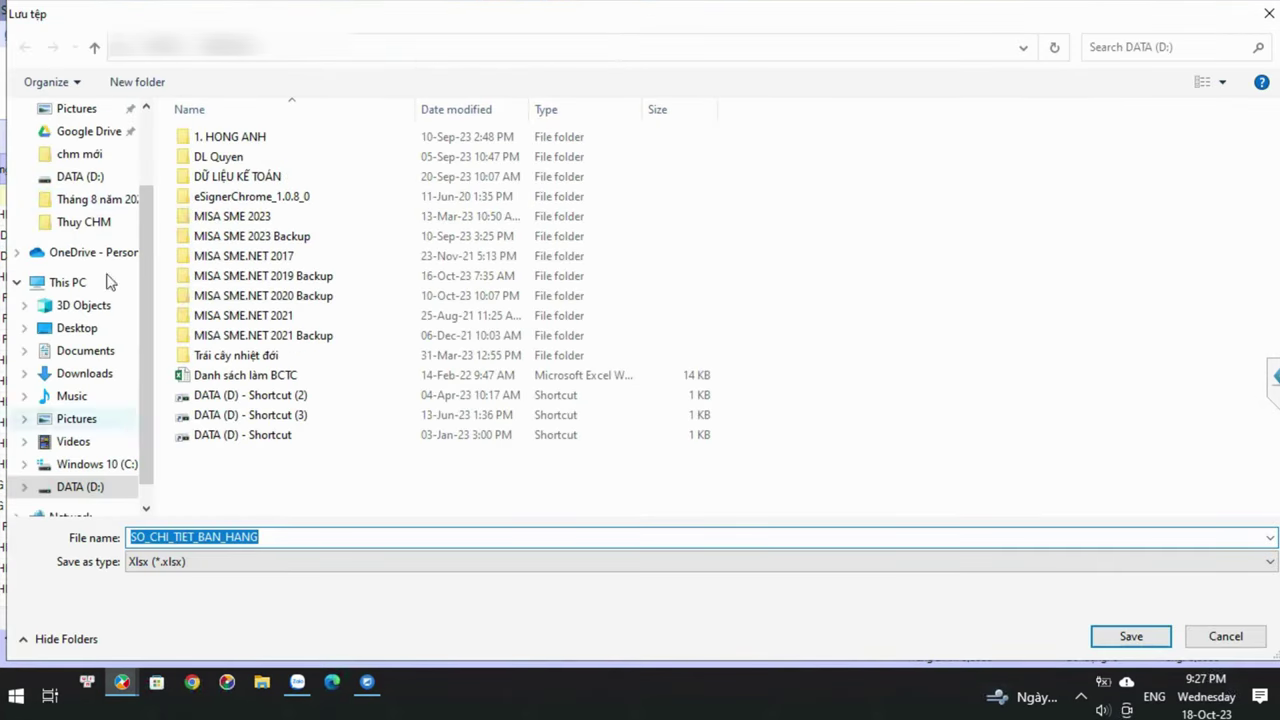
scroll(140, 220, "up", 2)
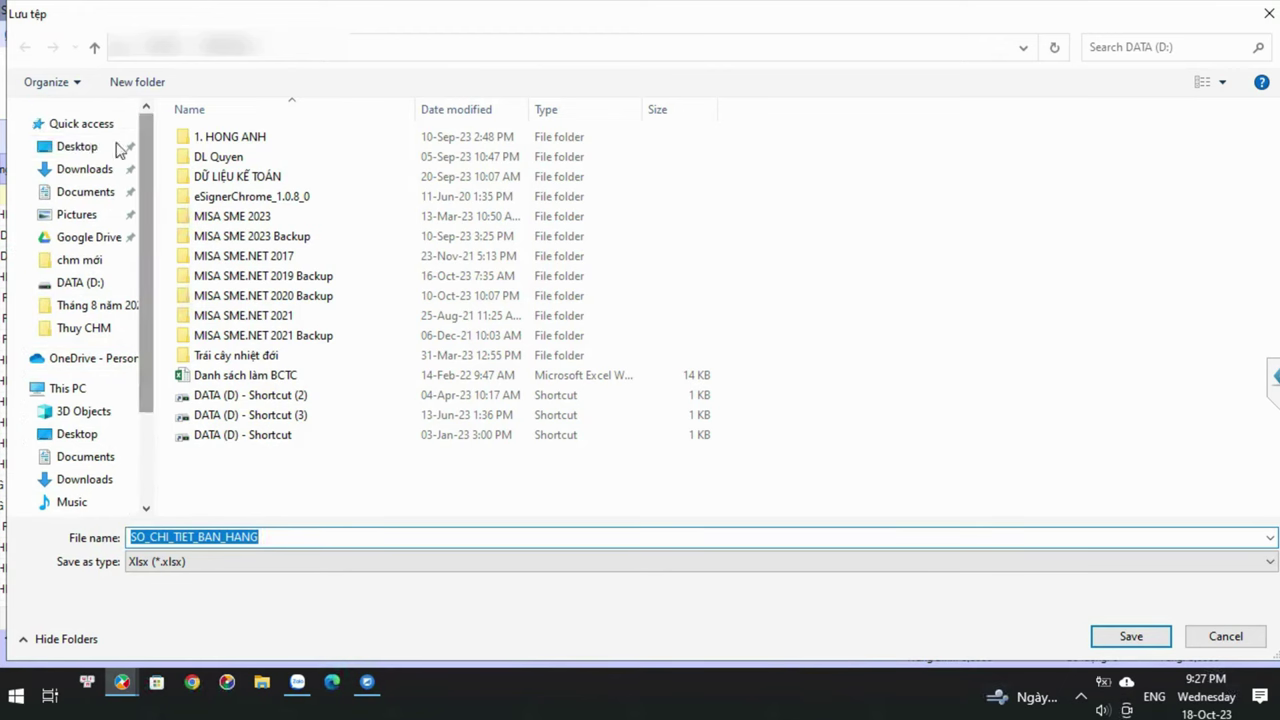
left_click(118, 147)
left_click(1112, 638)
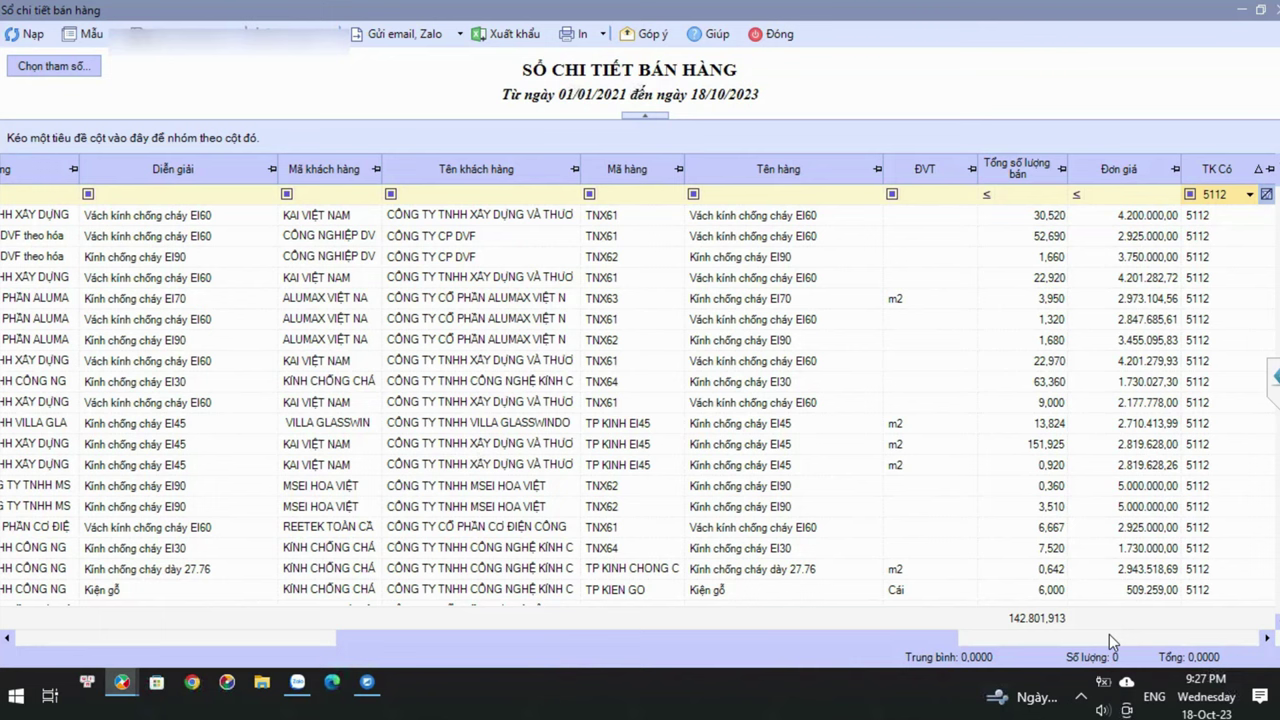
left_click(721, 417)
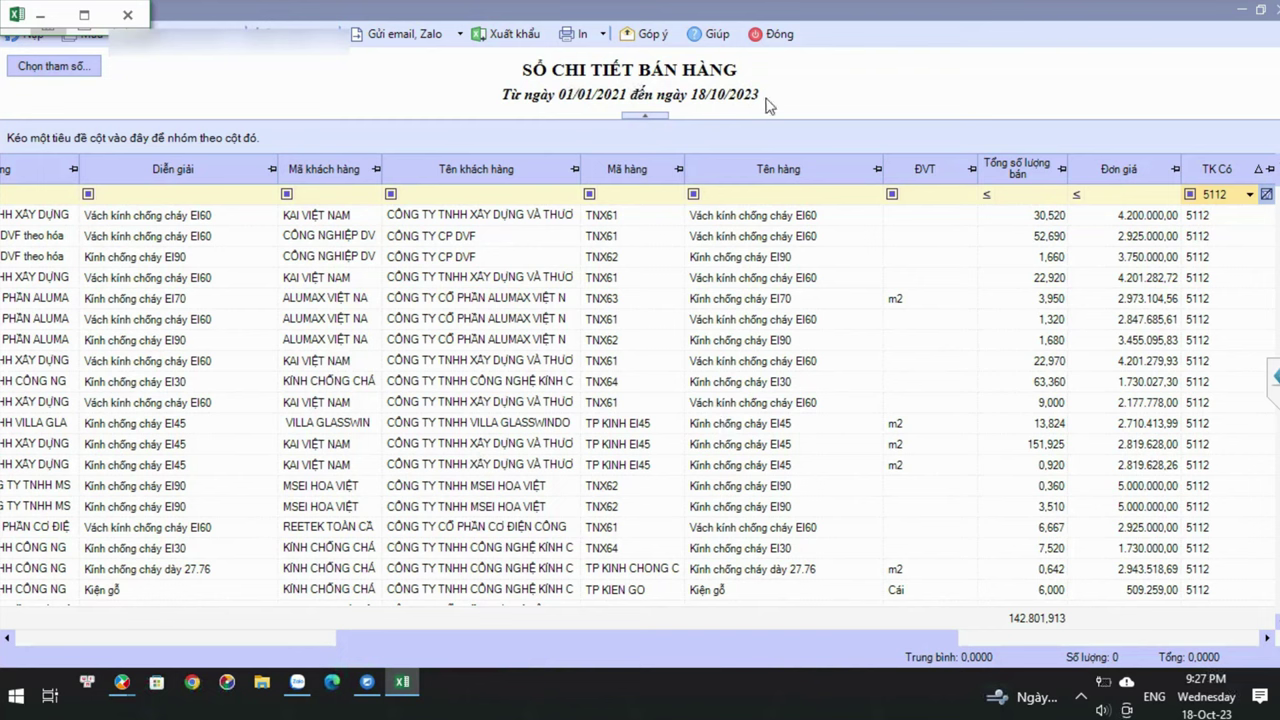
left_click(775, 38)
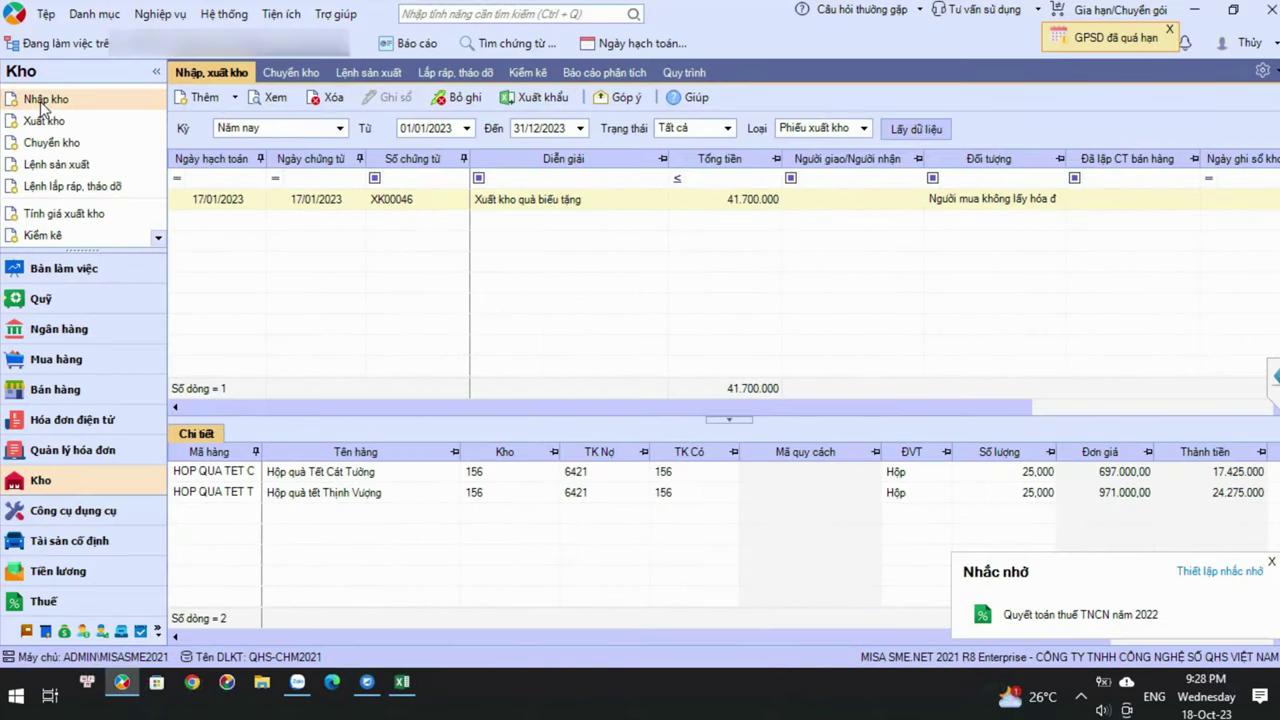
left_click(45, 99)
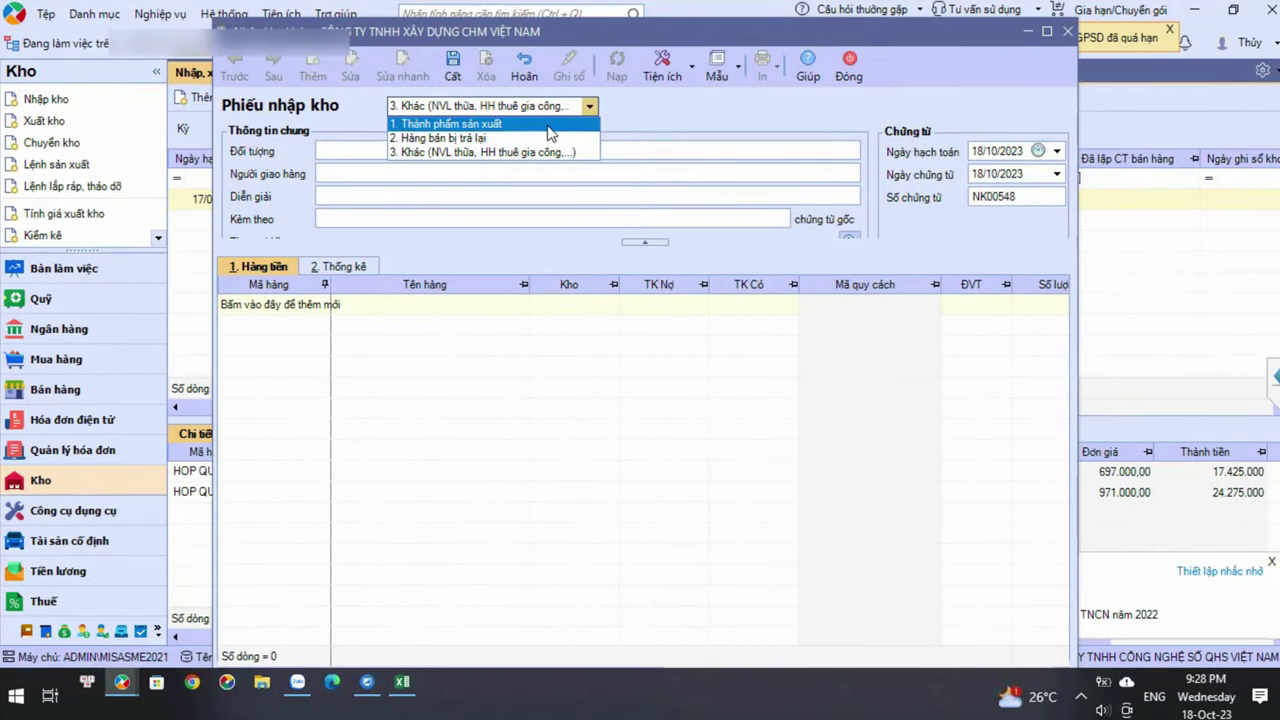
left_click(547, 124)
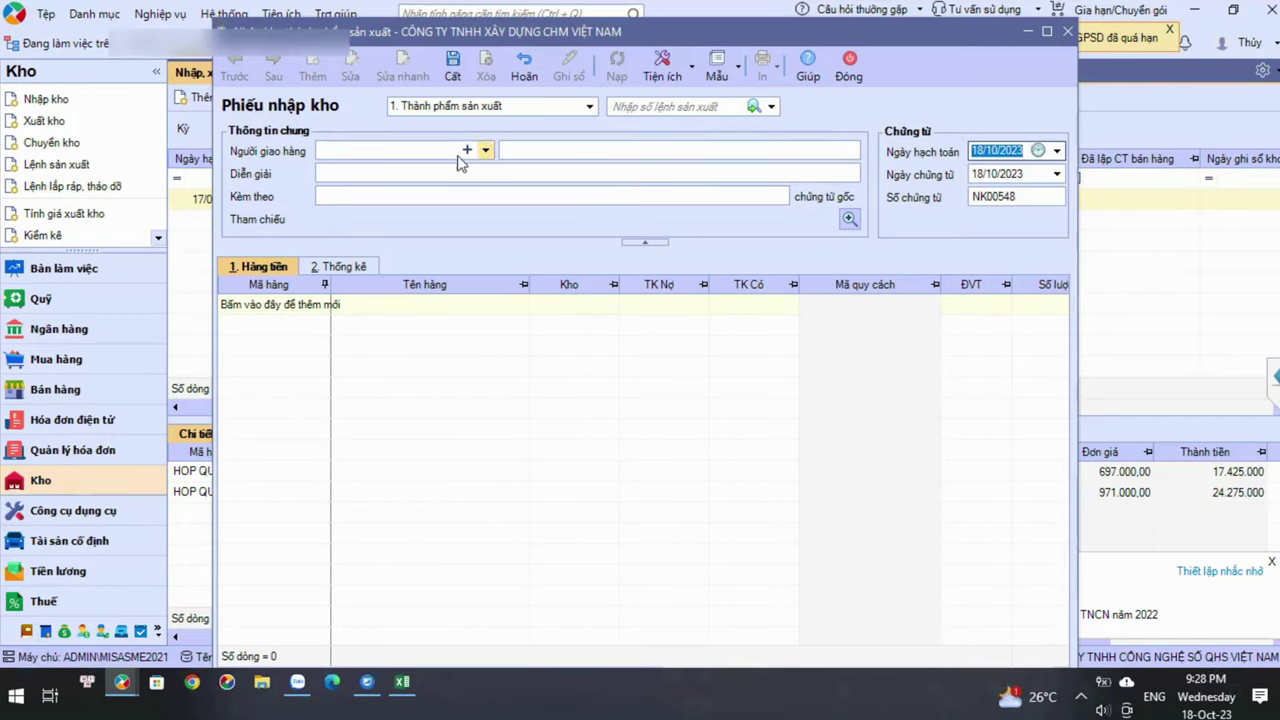
left_click(325, 307)
type("vacgs ==")
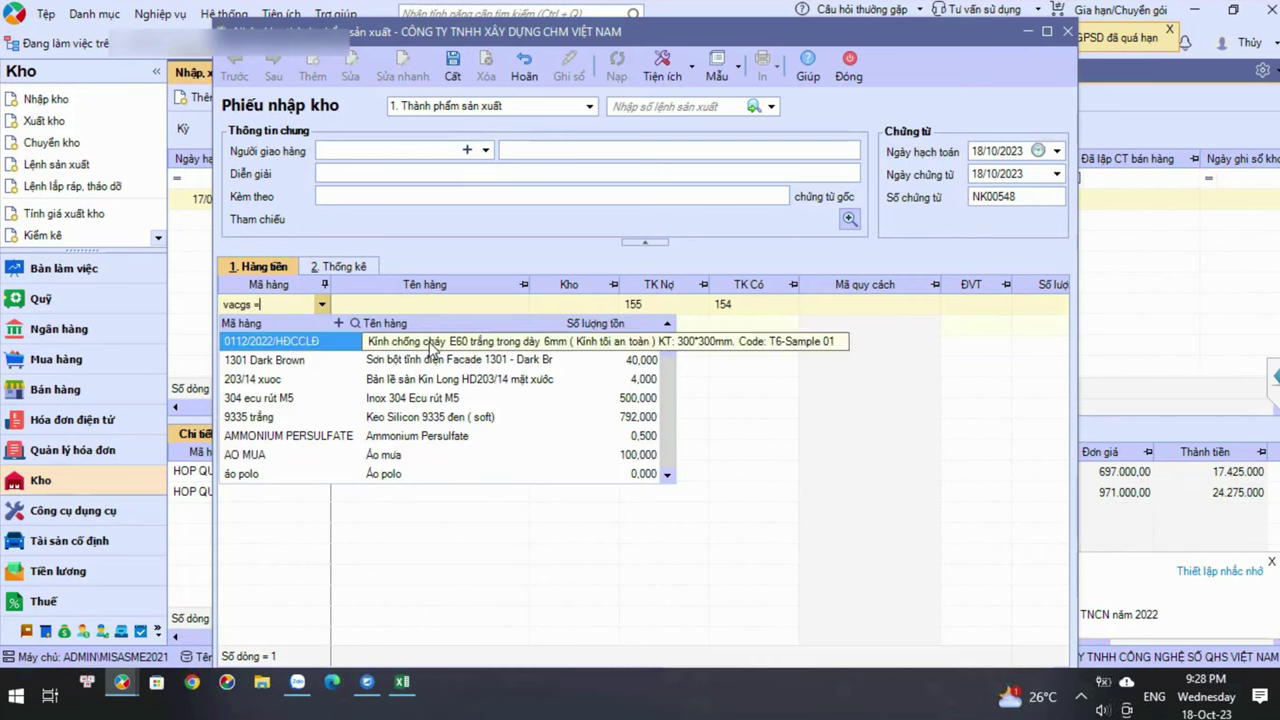
key("BackSpace")
key("BackSpace")
key("BackSpace")
key("BackSpace")
key("BackSpace")
key("BackSpace")
key("BackSpace")
key("BackSpace")
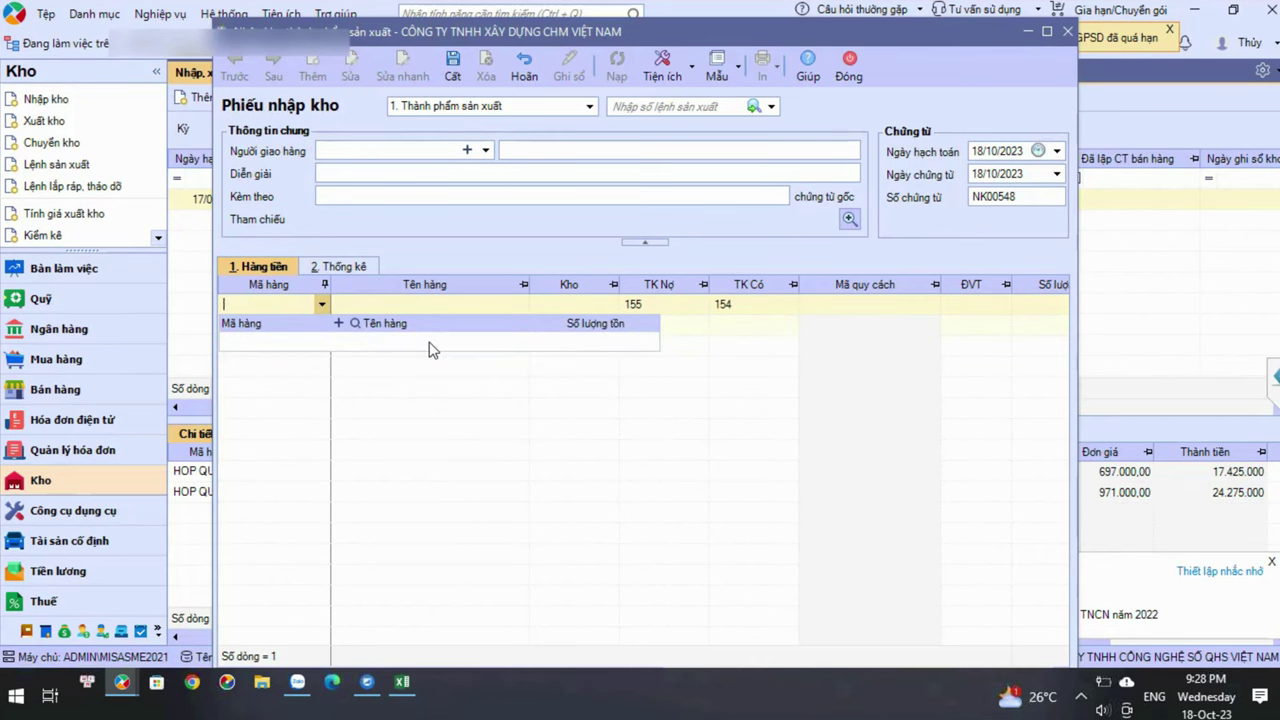
type("vách kính")
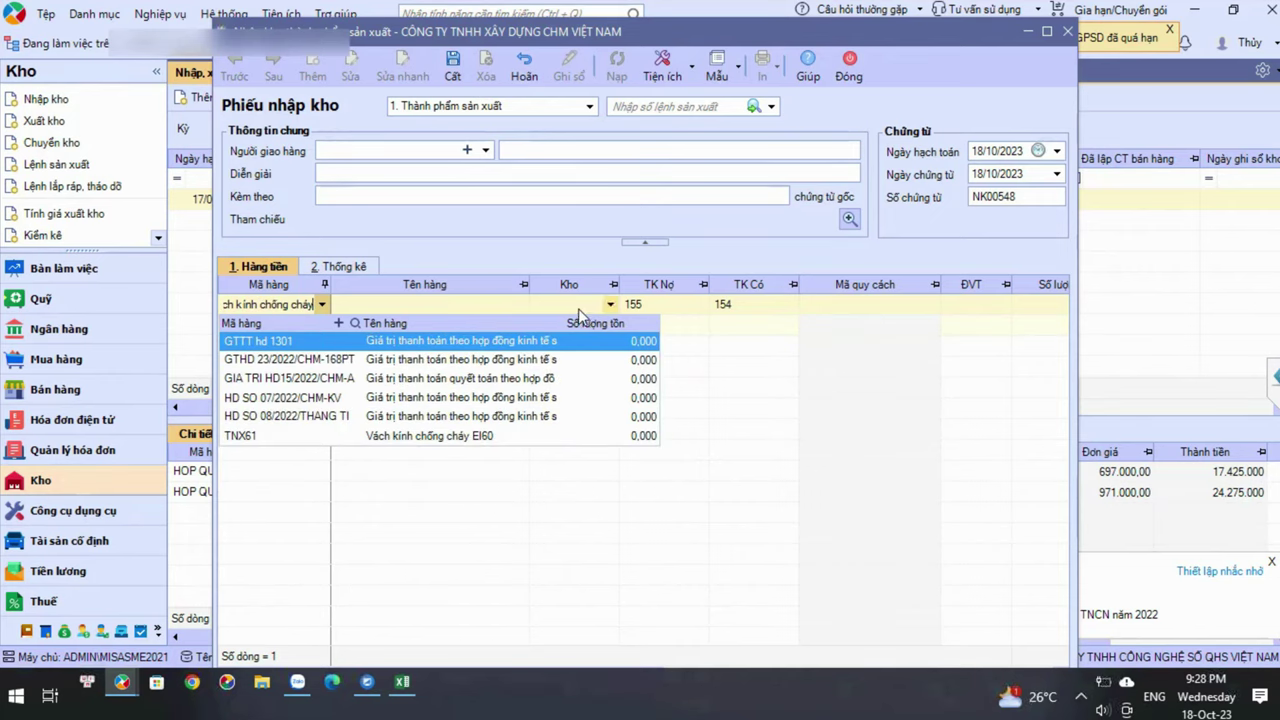
left_click(640, 310)
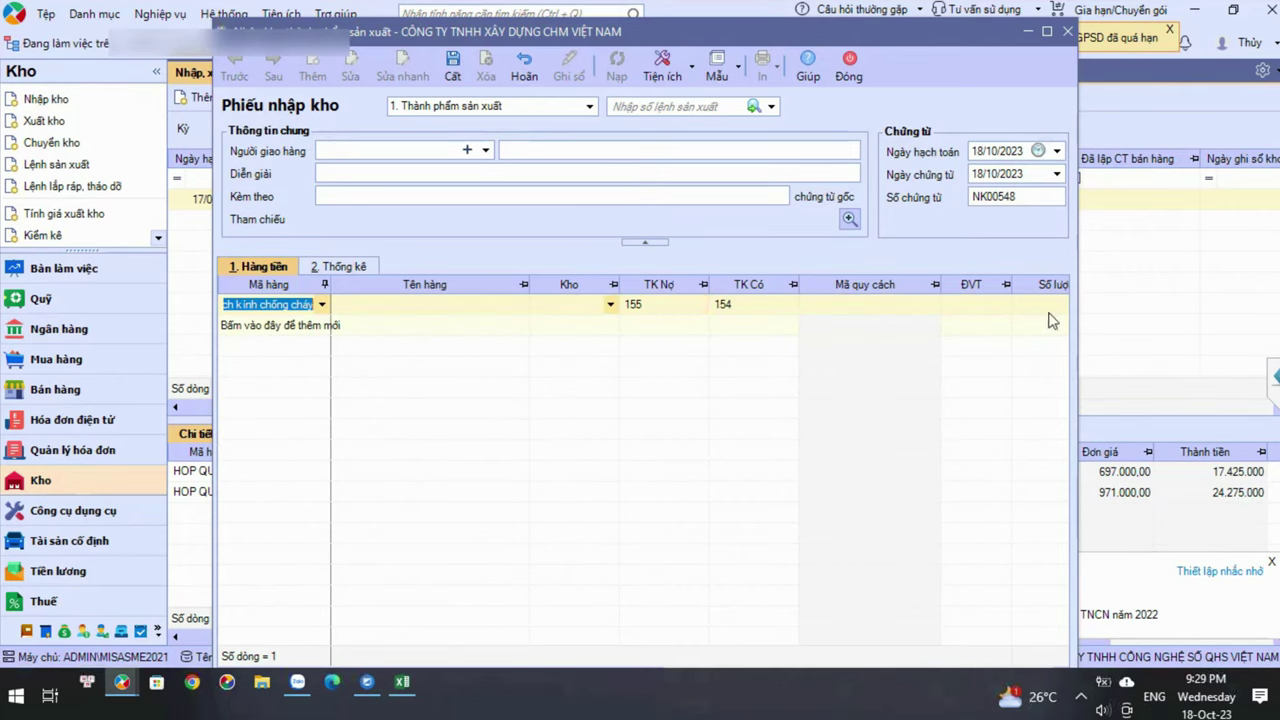
key("Tab")
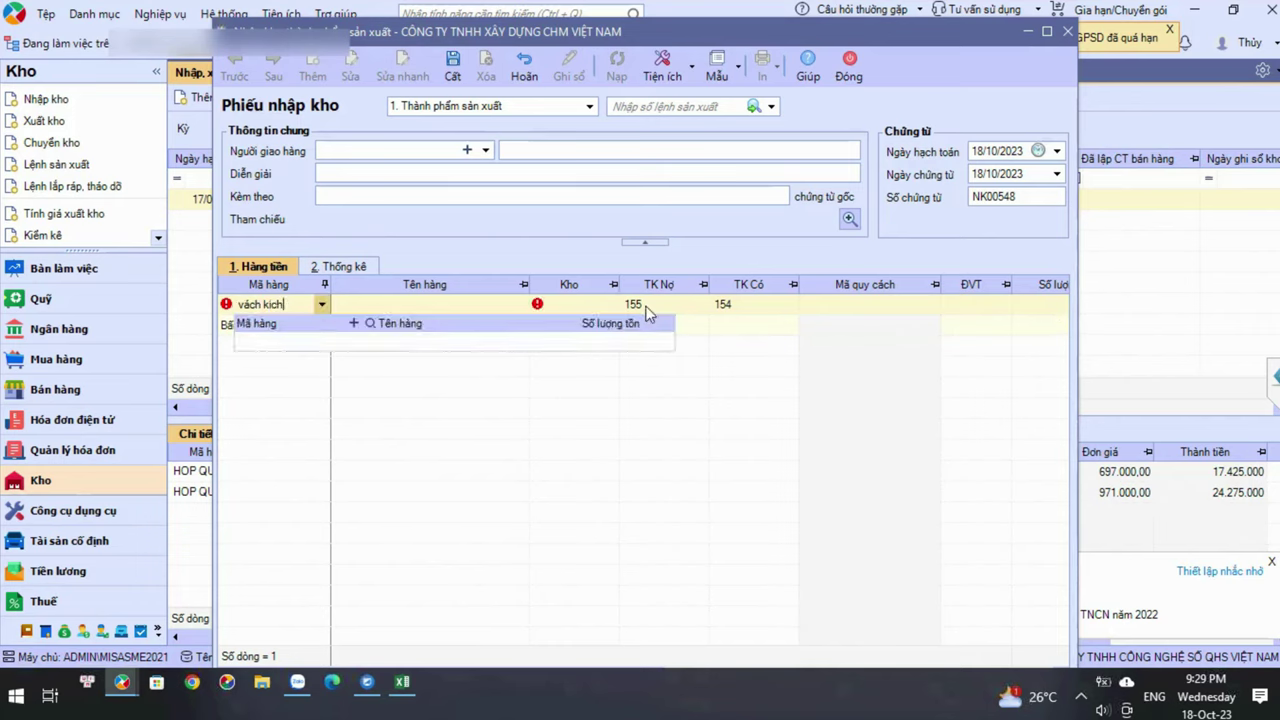
left_click(847, 78)
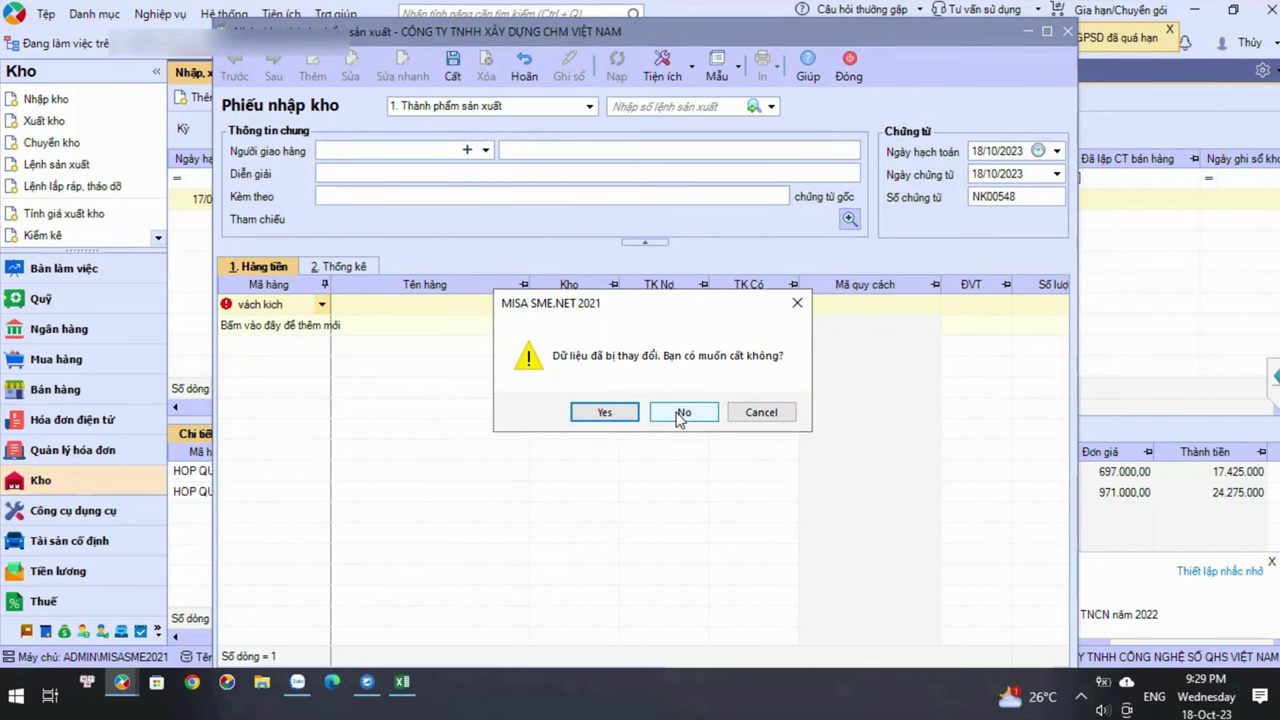
left_click(680, 413)
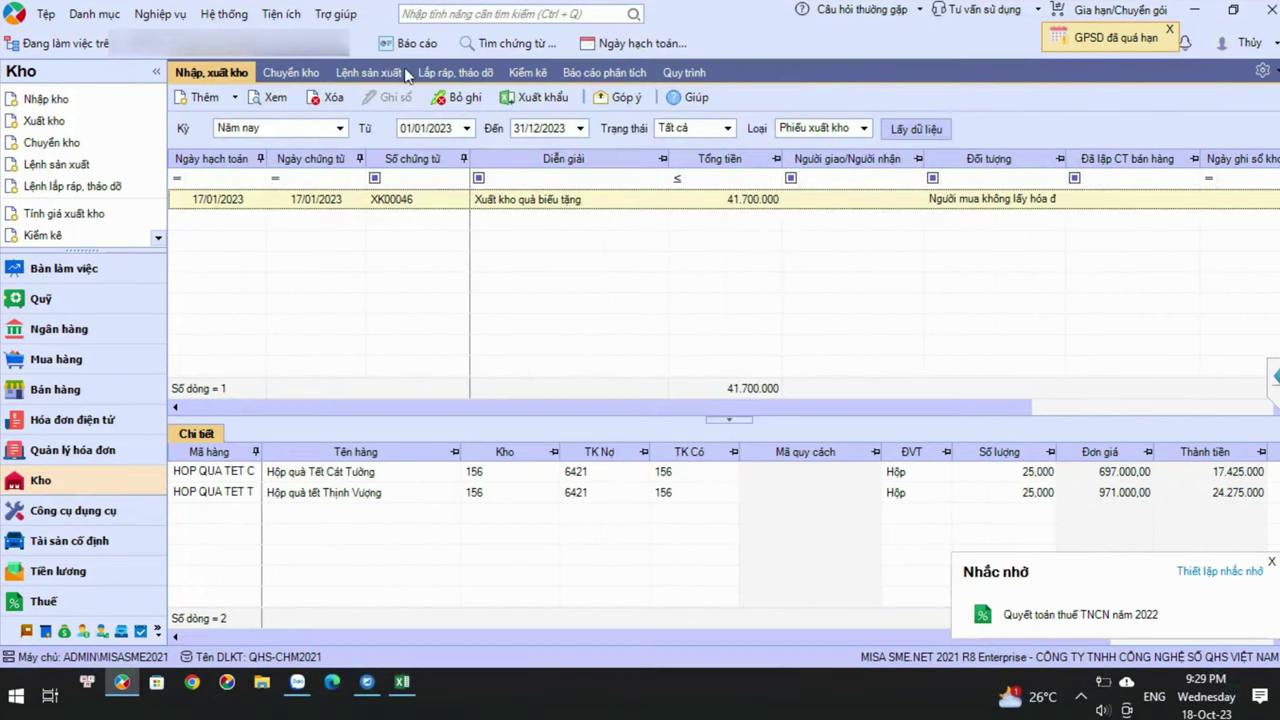
Open the Vật tư, hàng hóa, dịch vụ list, sort it by Tính chất and search it for "Vách".
left_click(97, 17)
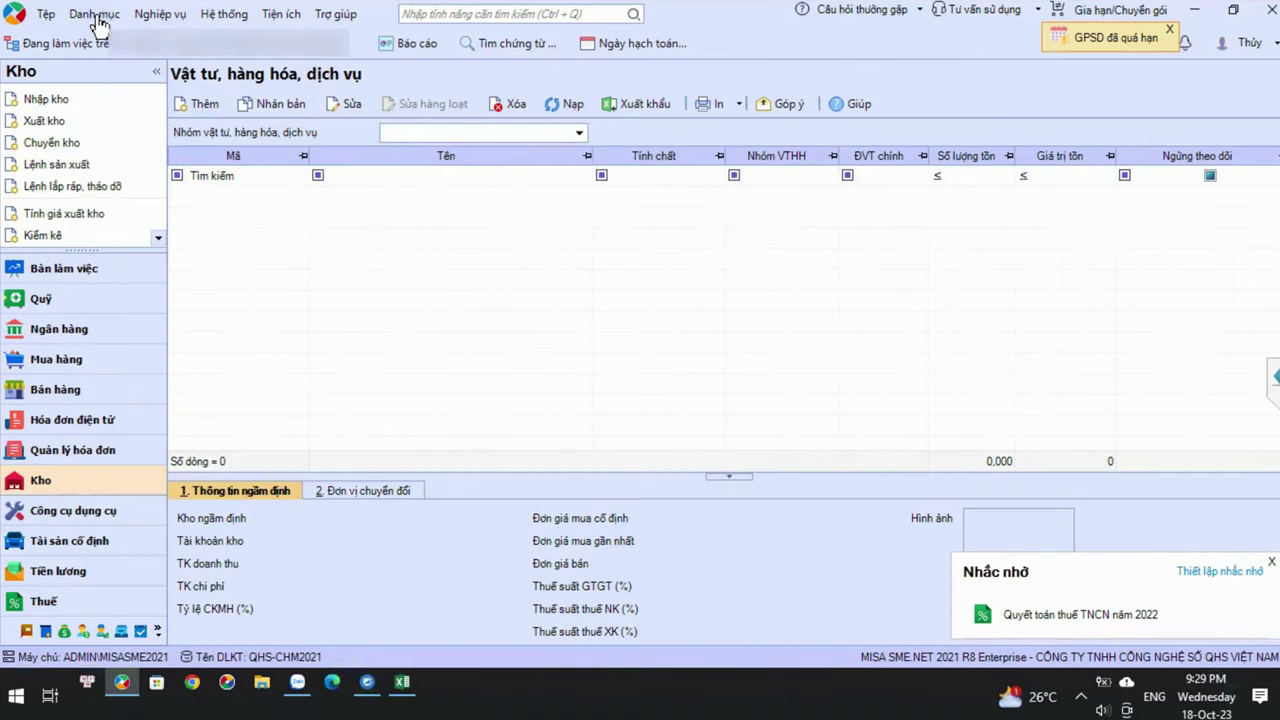
left_click(690, 160)
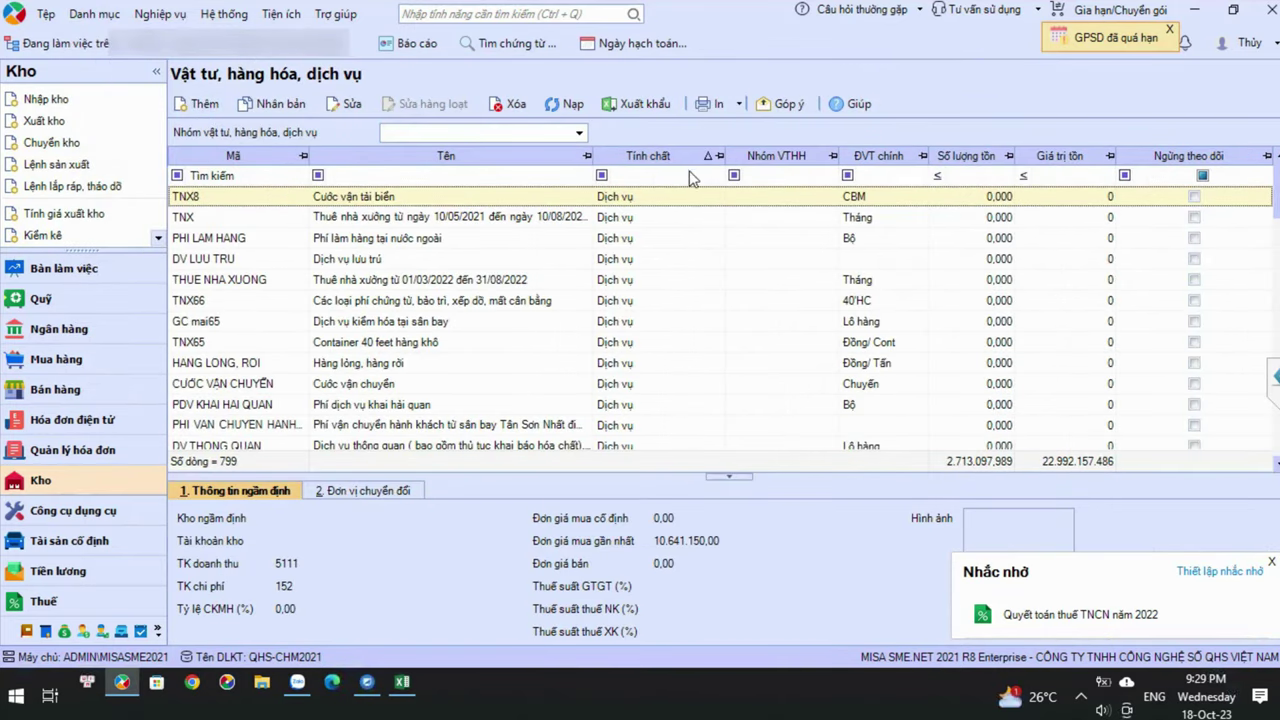
left_click(708, 178)
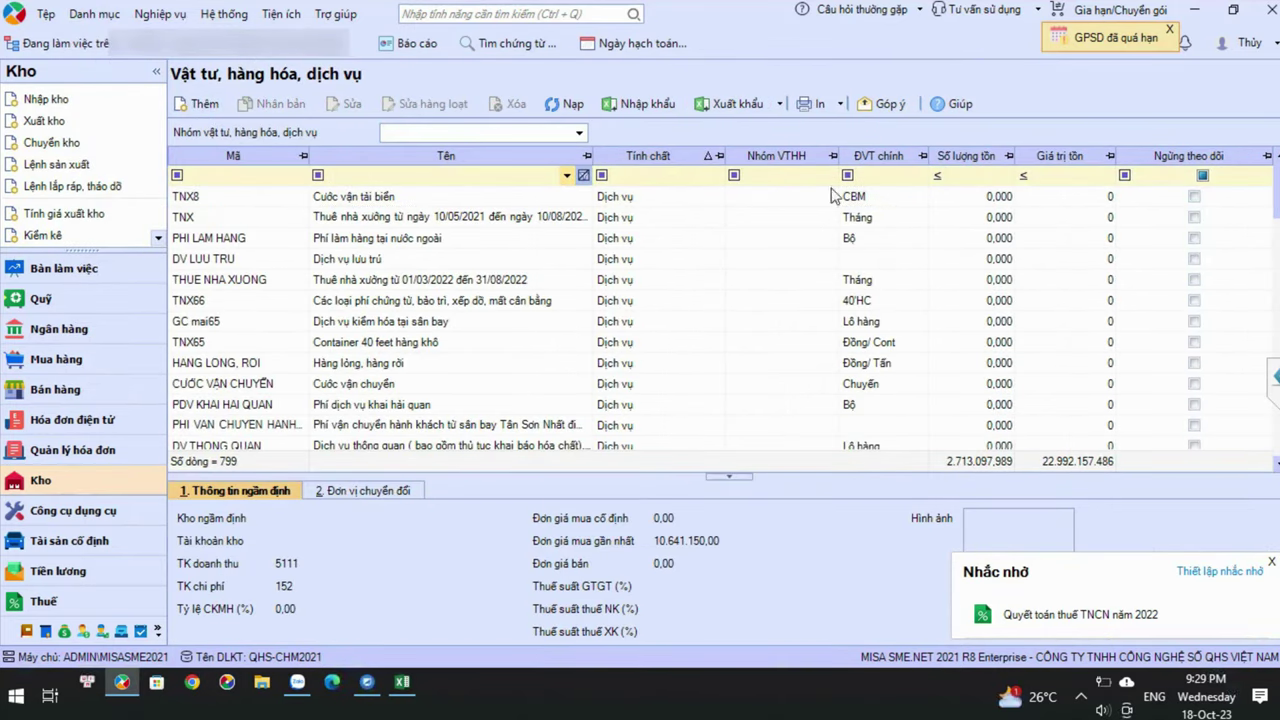
type("Vachs")
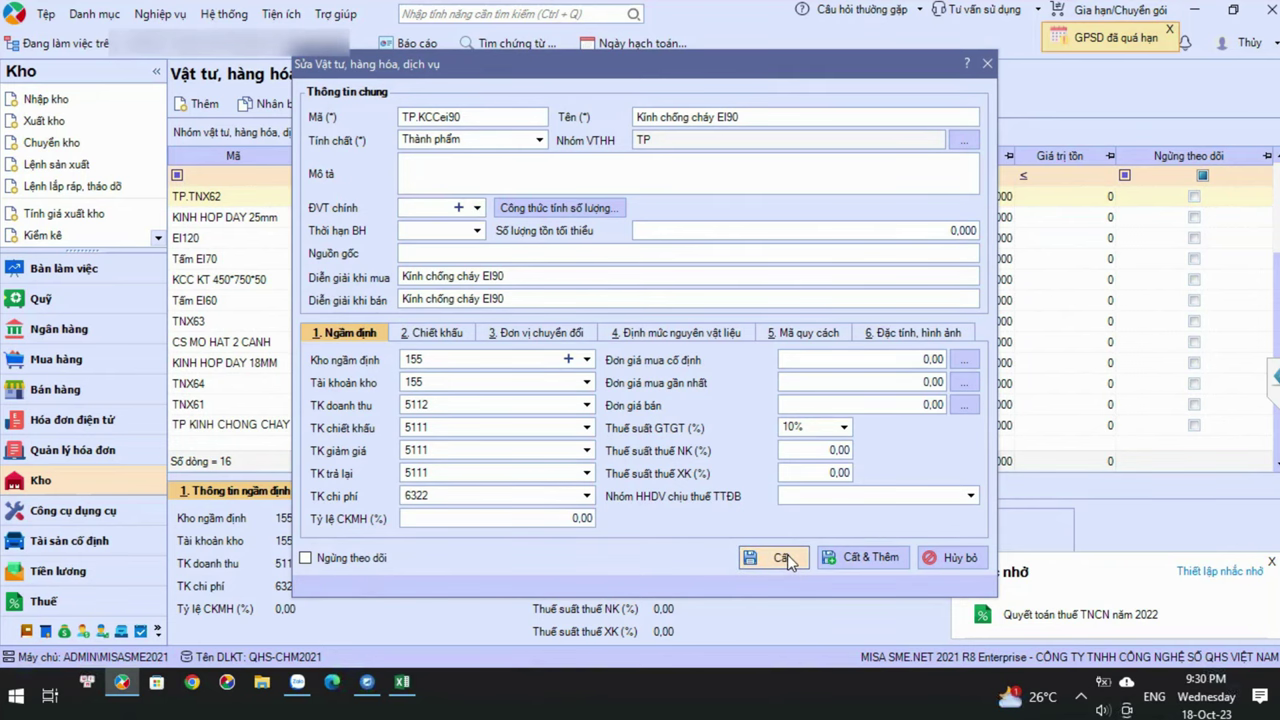
Save the finished product Kính chống cháy EI90 with code TP.KCCei90 and group TP, and filter the item list for "tp".
left_click(782, 557)
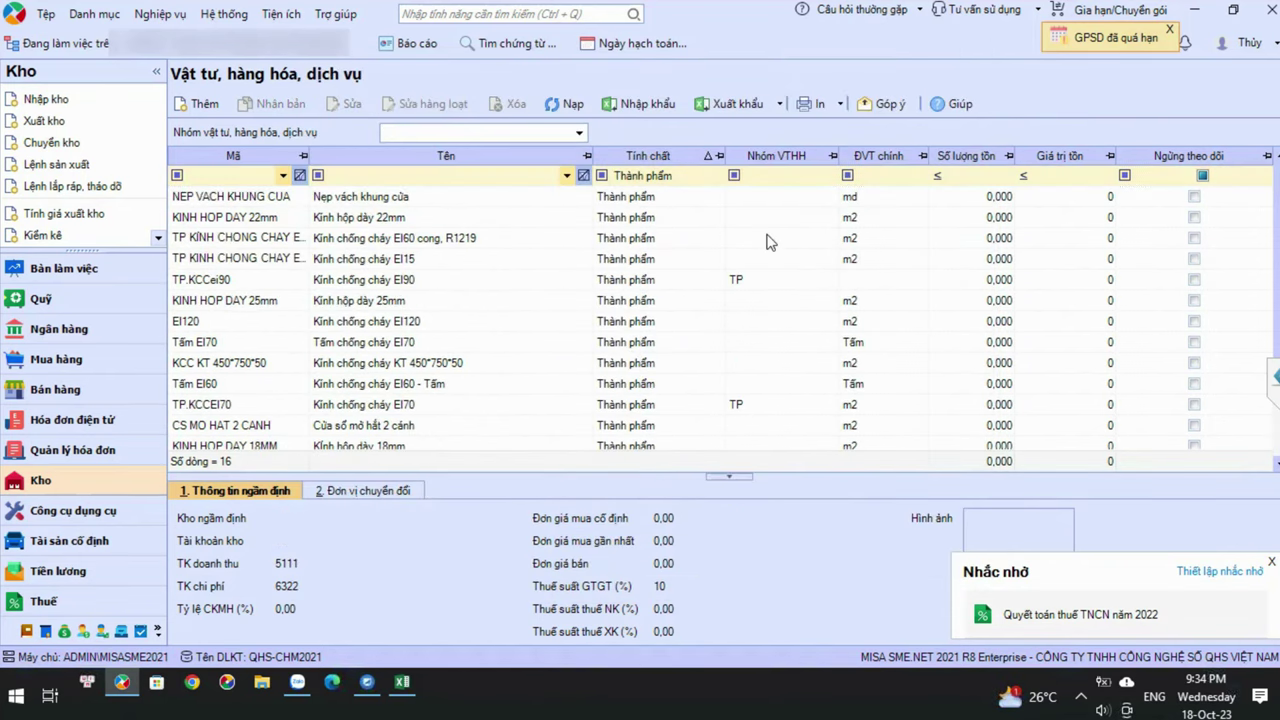
type("tp")
left_click(55, 483)
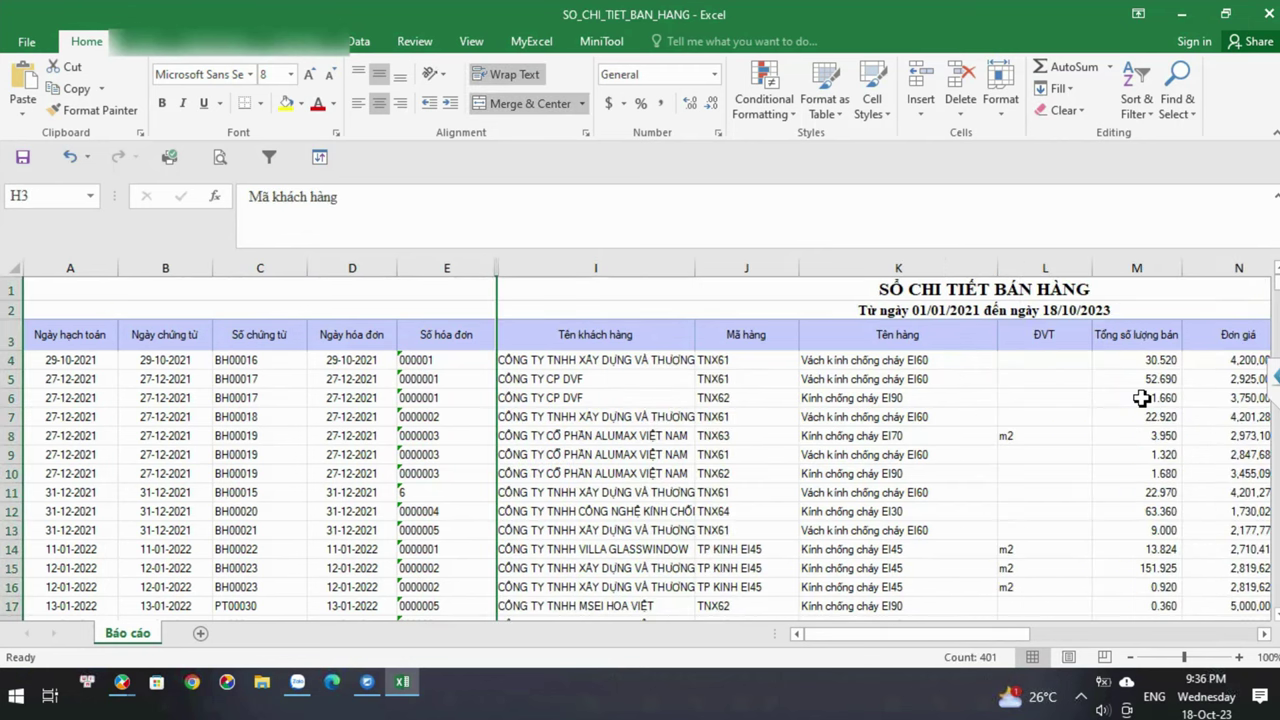
Switch to the SO_CHI_TIET_BAN_HANG workbook in Excel and hide its Tên khách hàng and Đơn giá columns.
left_click_drag(750, 289, 637, 261)
right_click(637, 261)
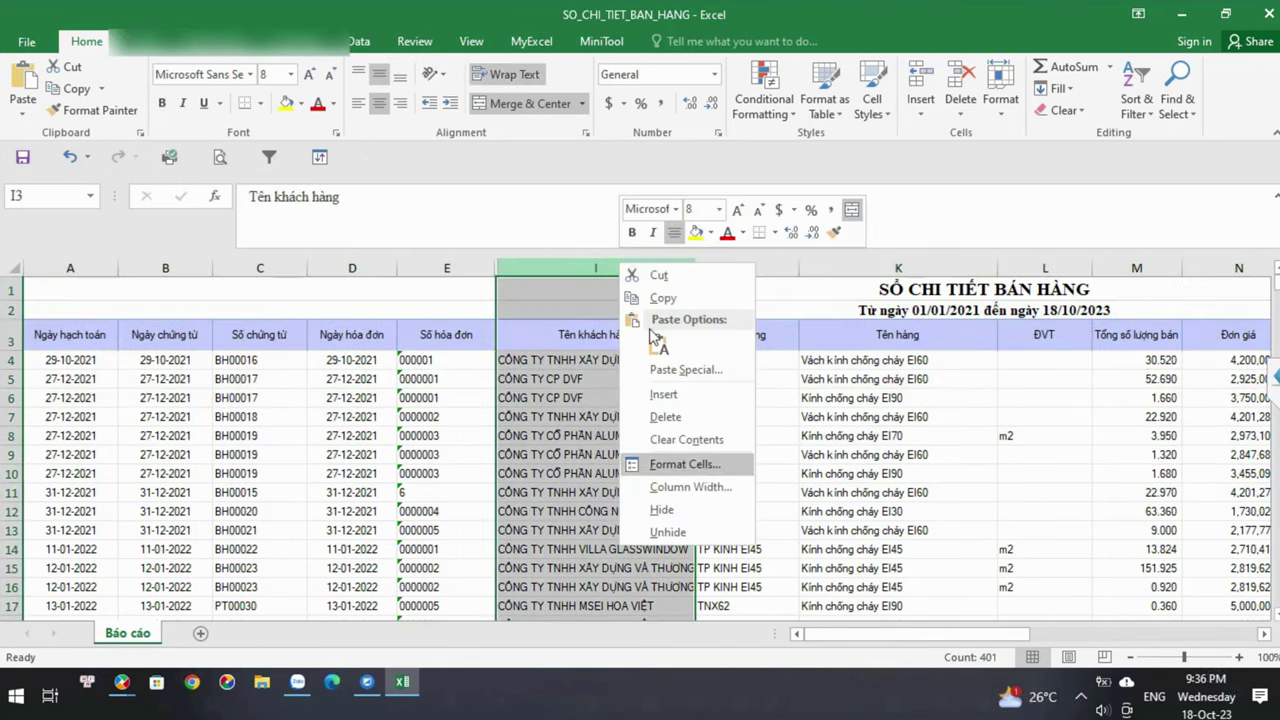
left_click(665, 509)
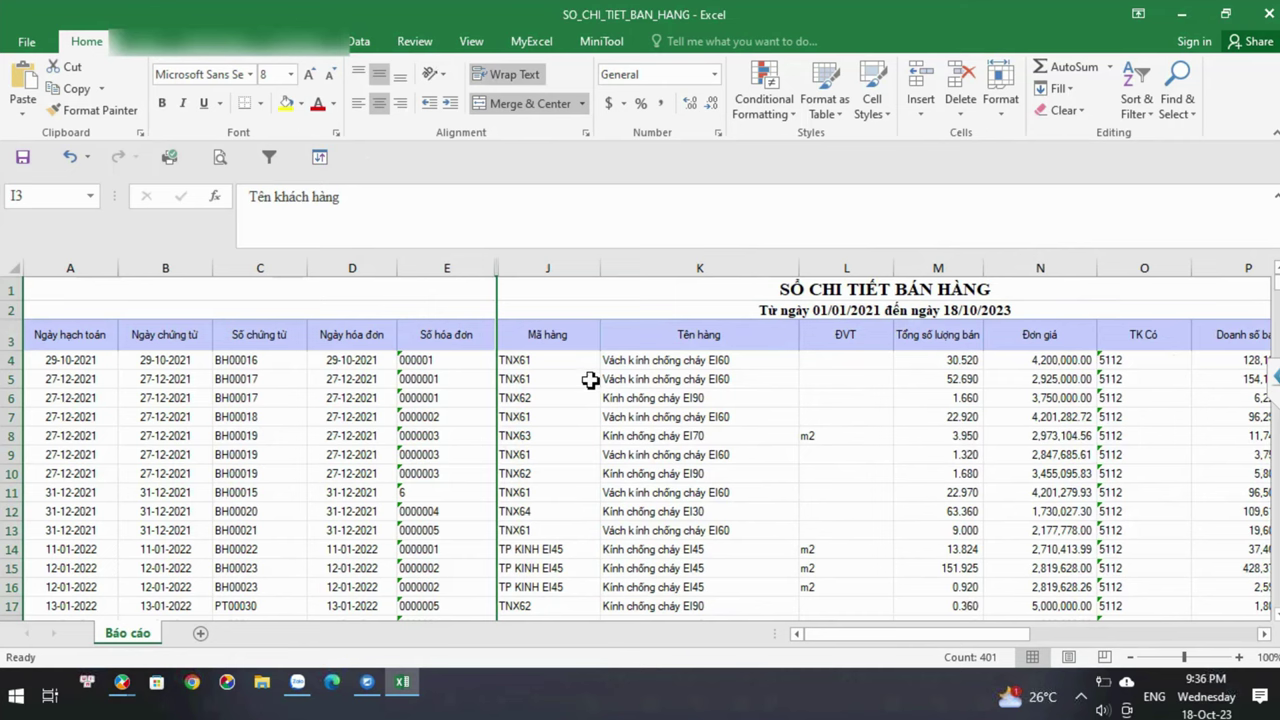
left_click(1060, 263)
key("ctrl+0")
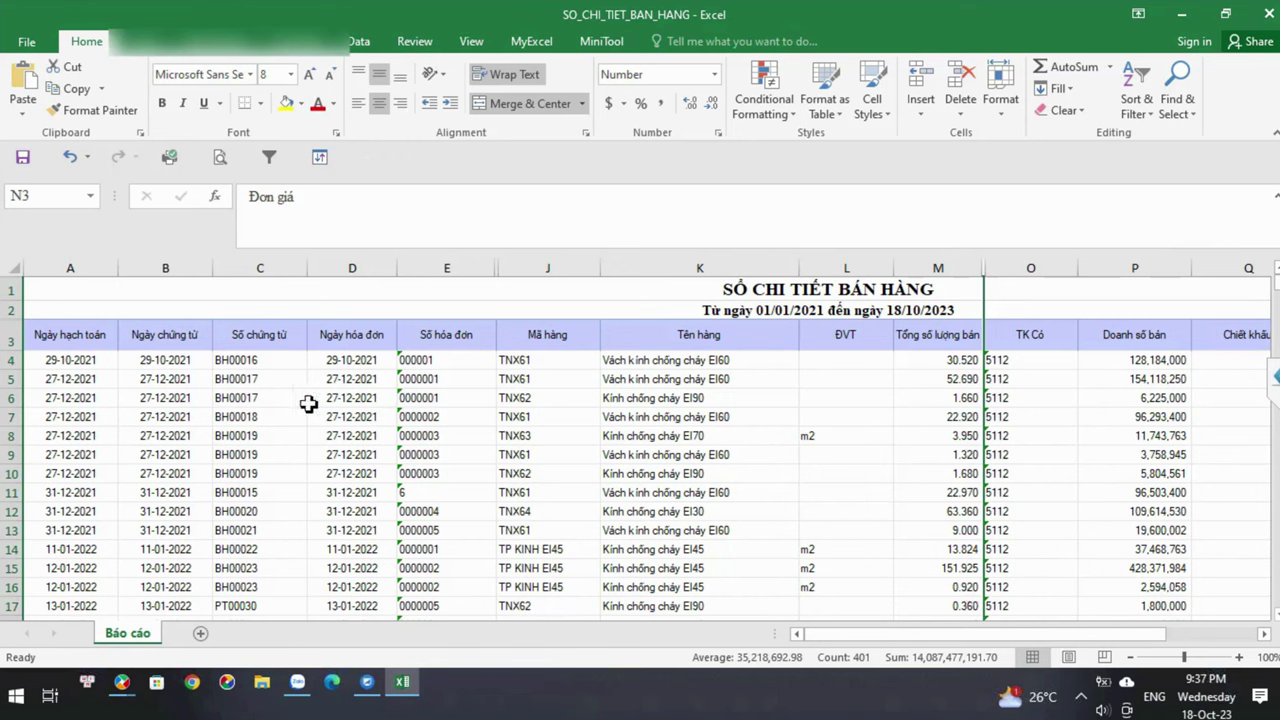
scroll(1020, 266, "down", 8)
left_click_drag(1020, 290, 1020, 267)
scroll(1020, 266, "down", 5)
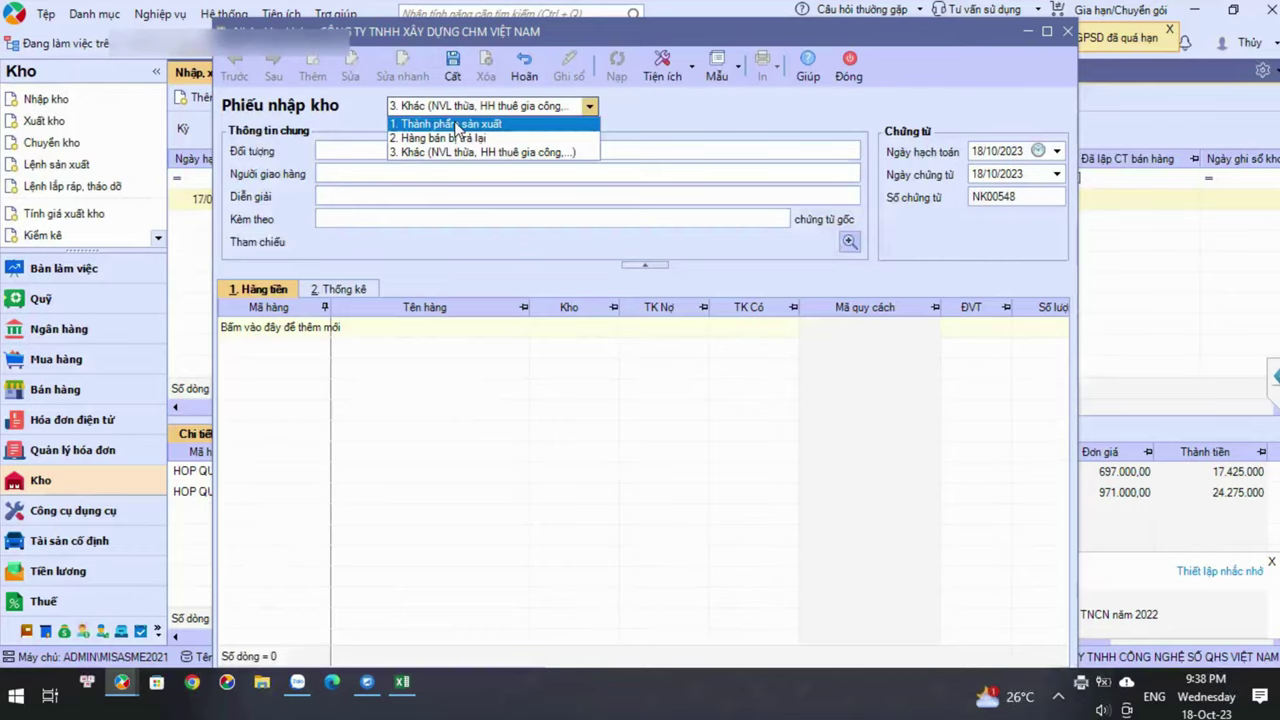
In MISA SME, set the new warehouse receipt's type to Thành phẩm sản xuất and choose a production employee as Người giao hàng.
left_click(456, 125)
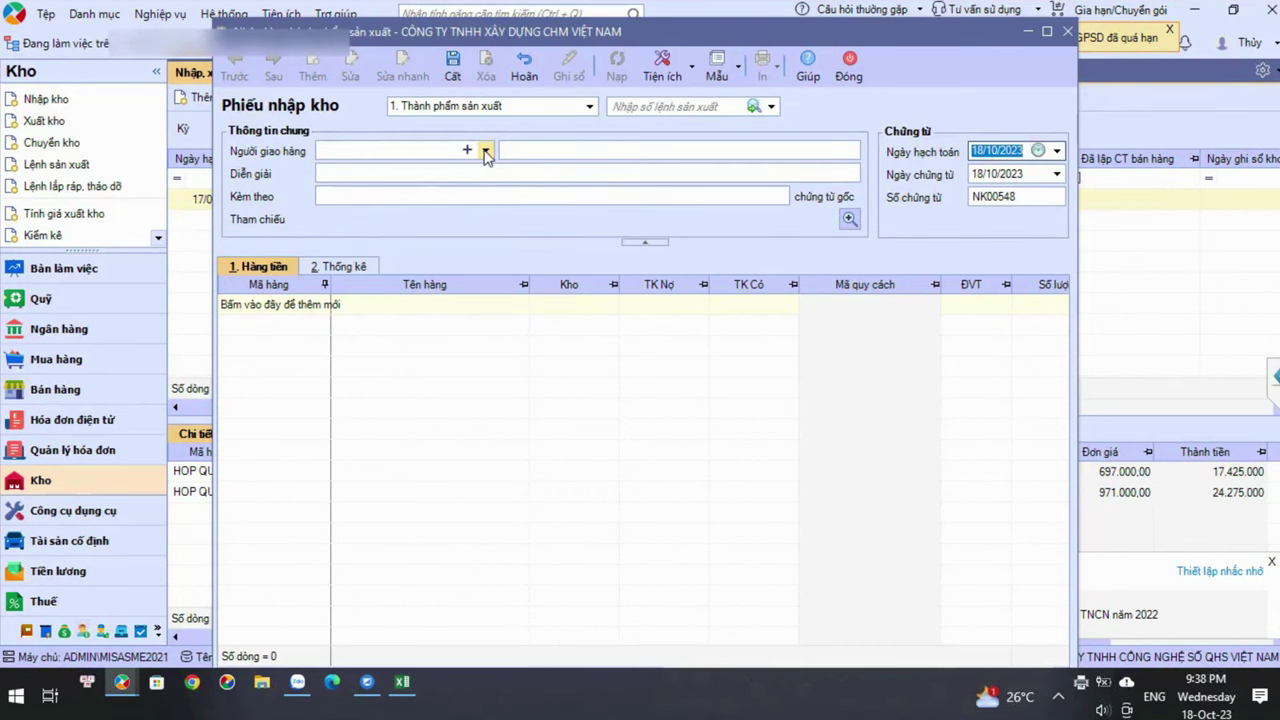
left_click(485, 151)
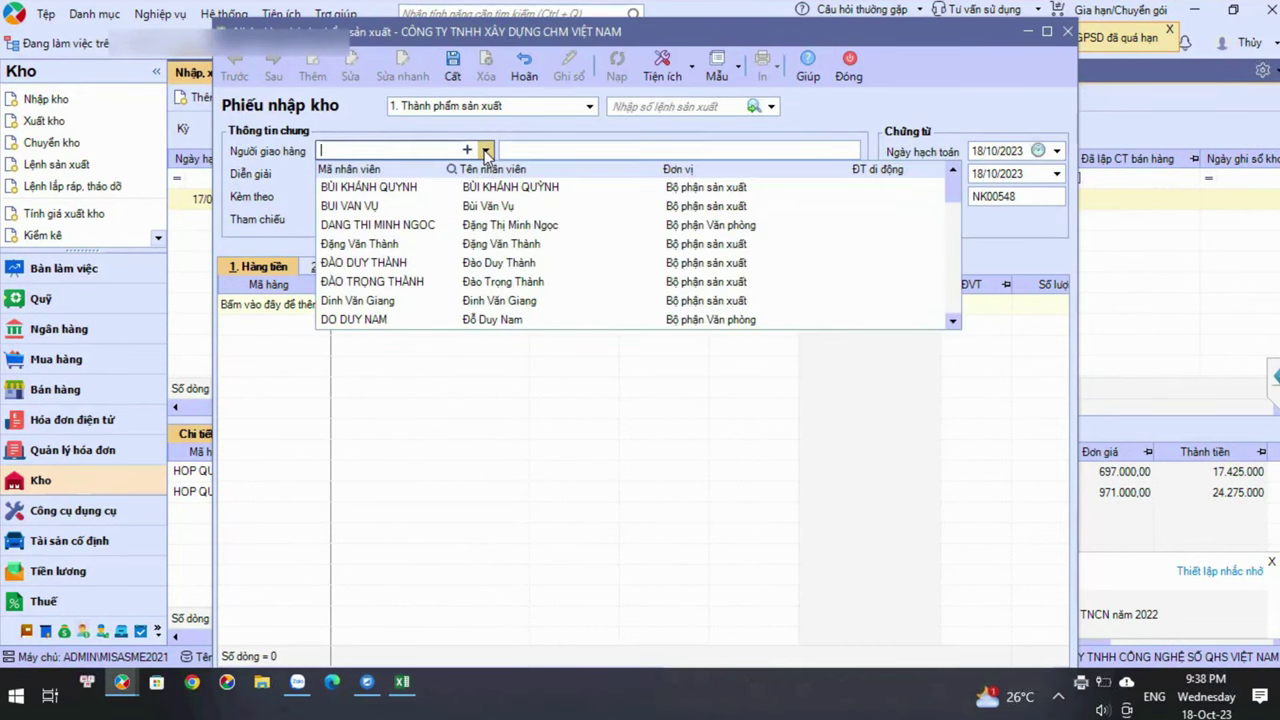
type("nv")
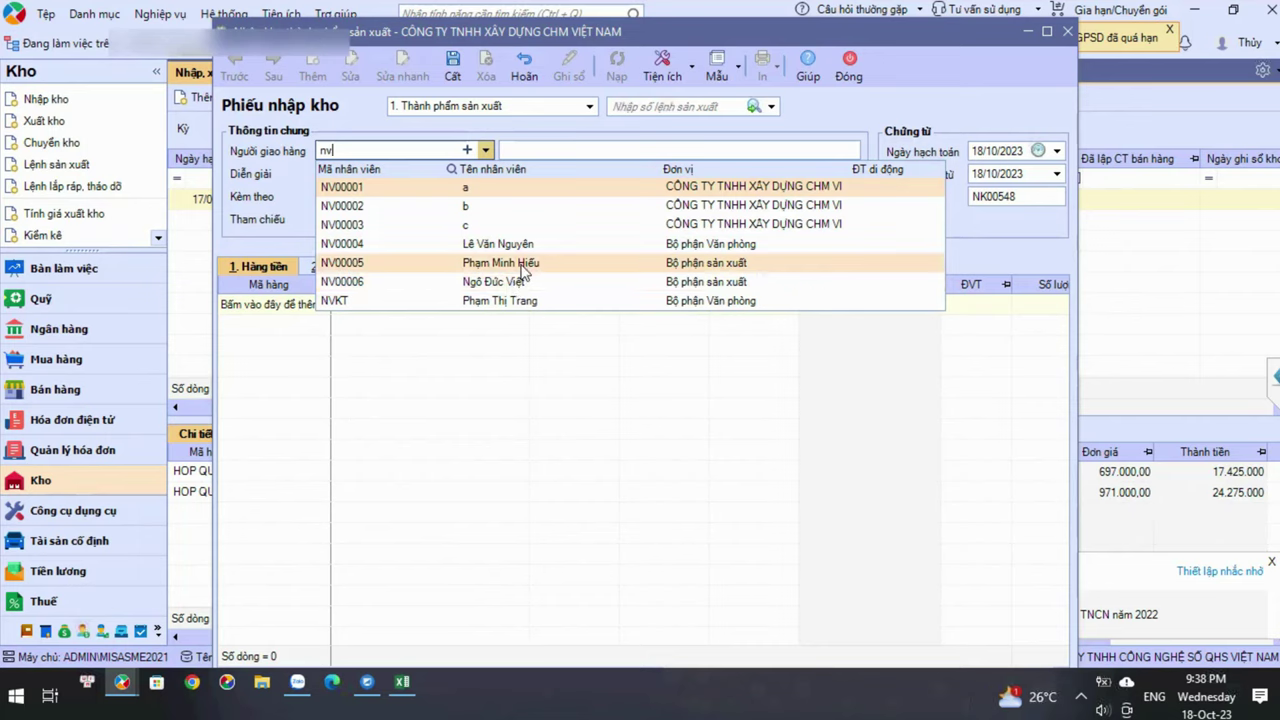
left_click(520, 263)
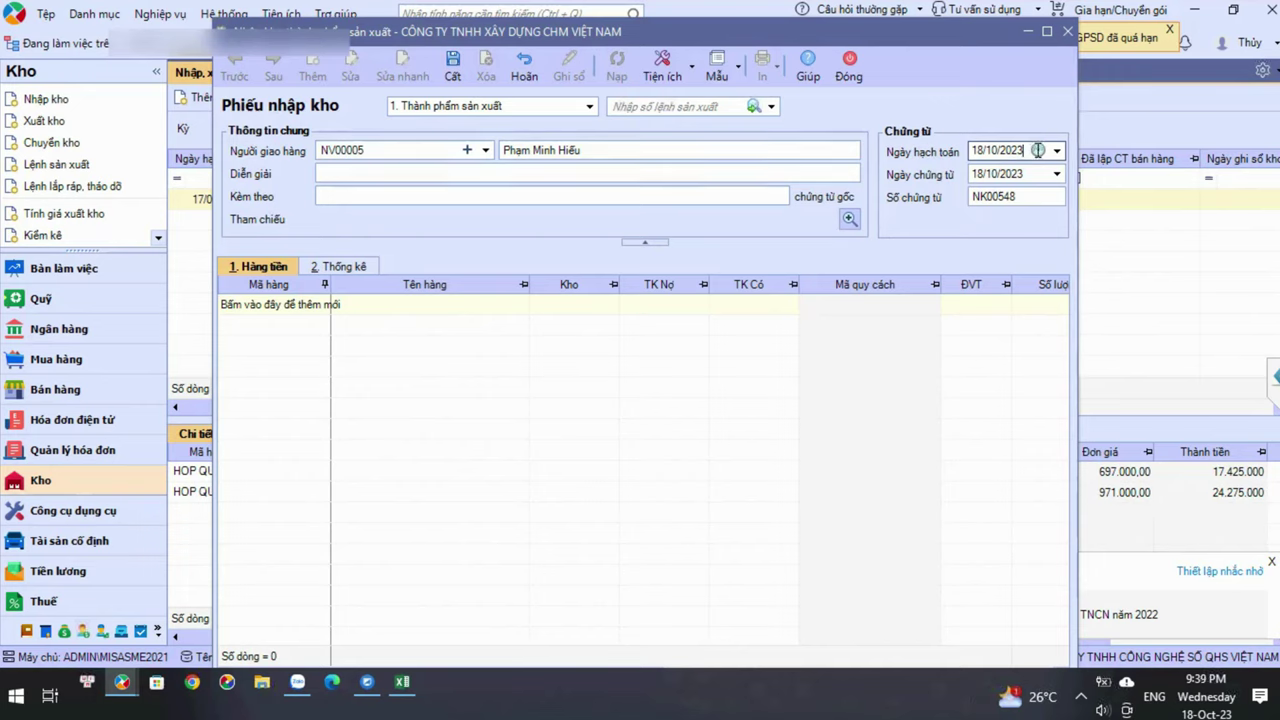
Date the receipt 28/10/2021, describe it as "Nhập kho thành phẩm", and start its first item line.
double_click(1038, 150)
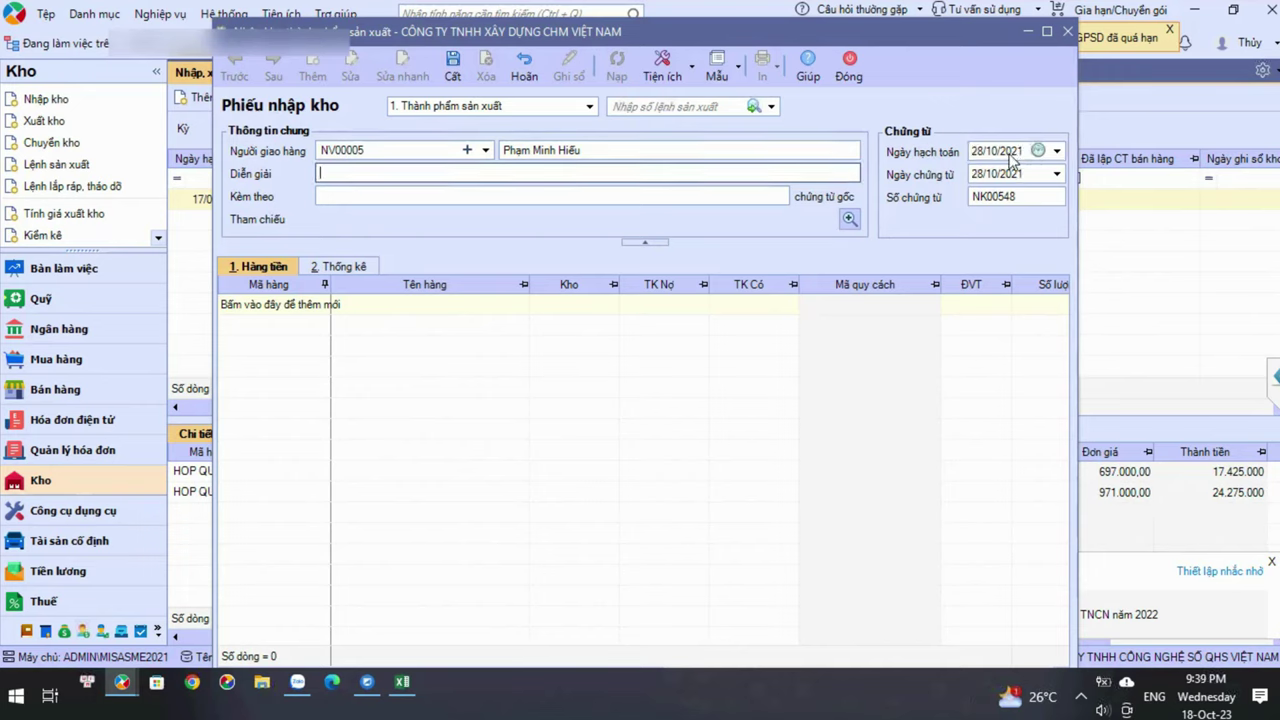
type("Nhập kho thành phẩm")
key("Tab")
key("Tab")
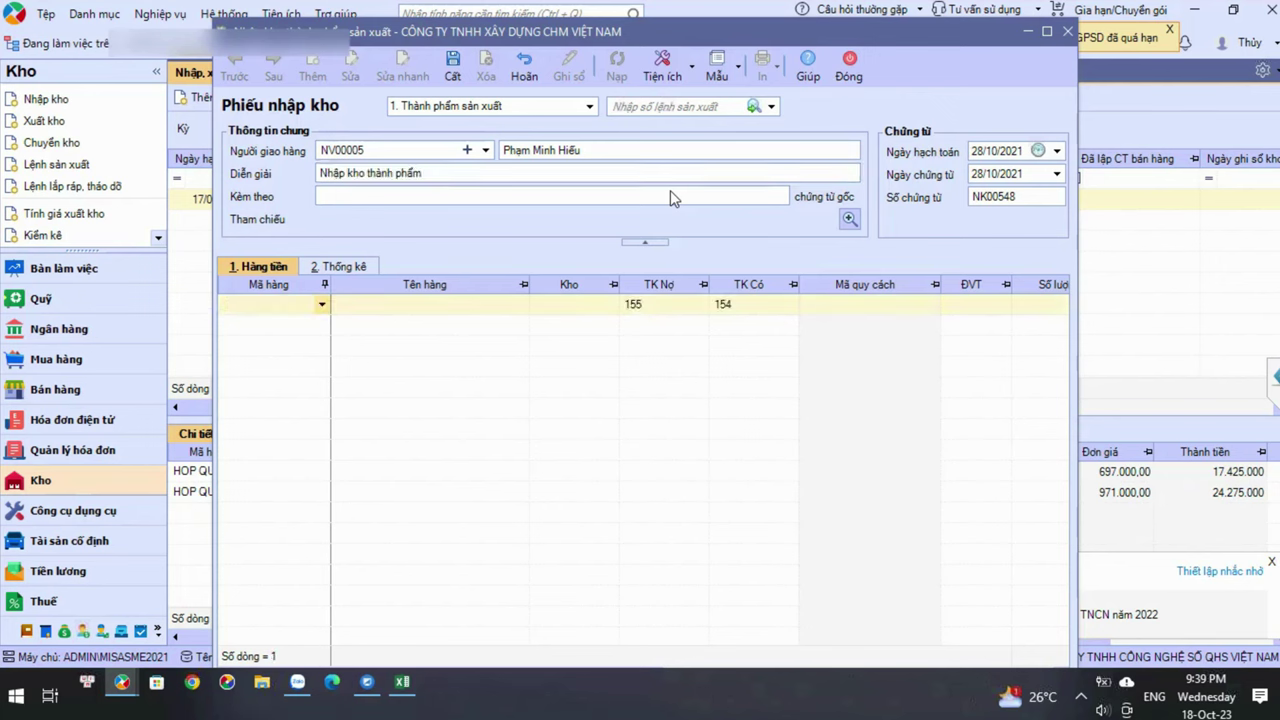
Fill the receipt's first item line with product TP.VKCCEI60 and cost object TNX61, and save the receipt.
type("tp.")
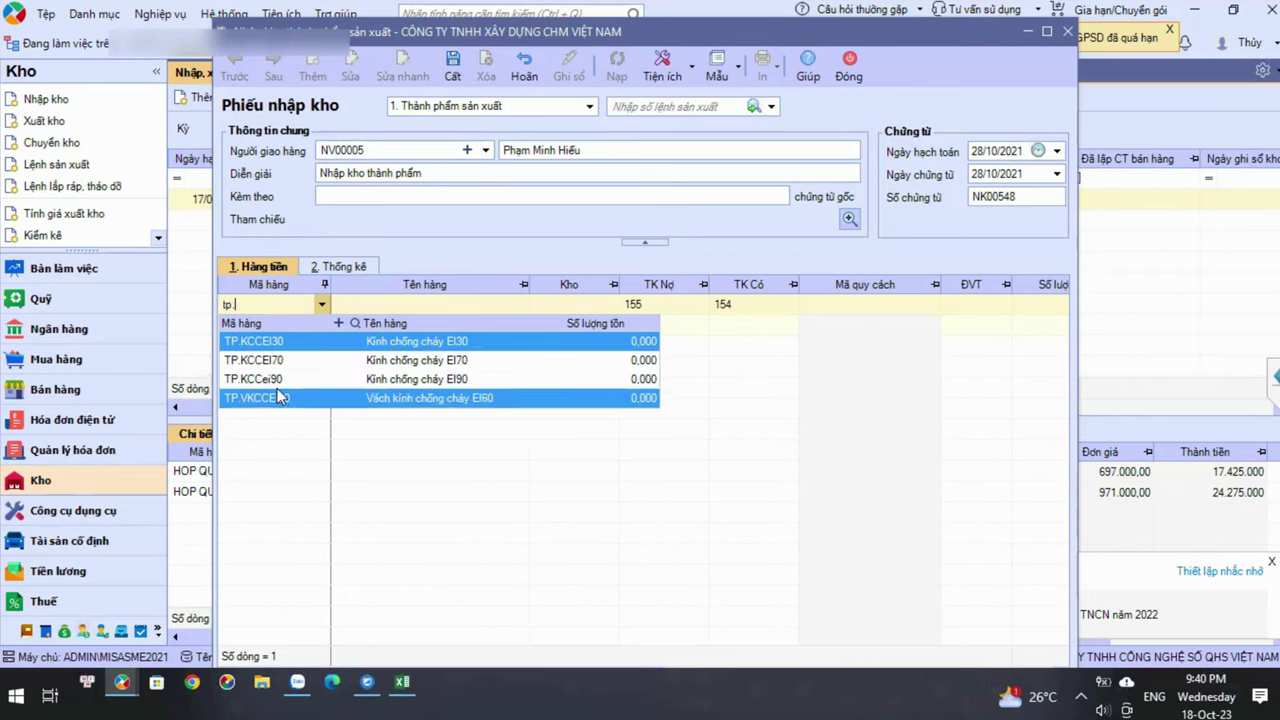
key("BackSpace")
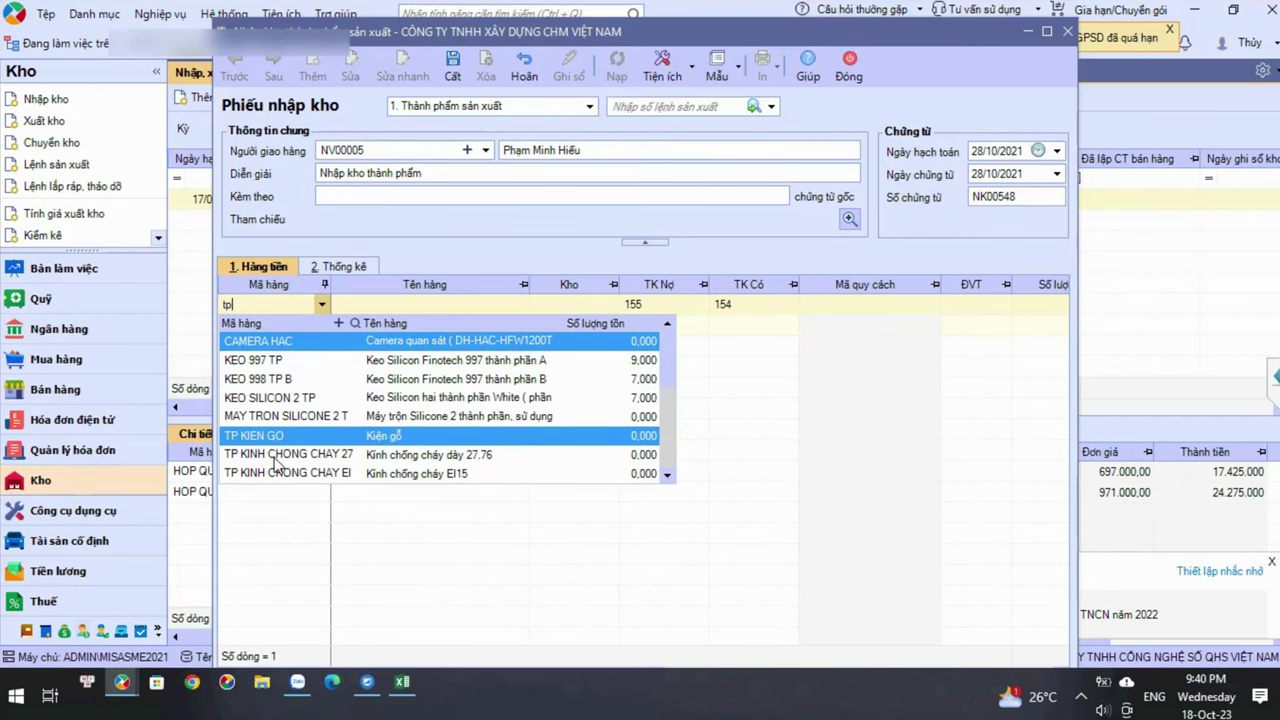
scroll(277, 462, "down", 1)
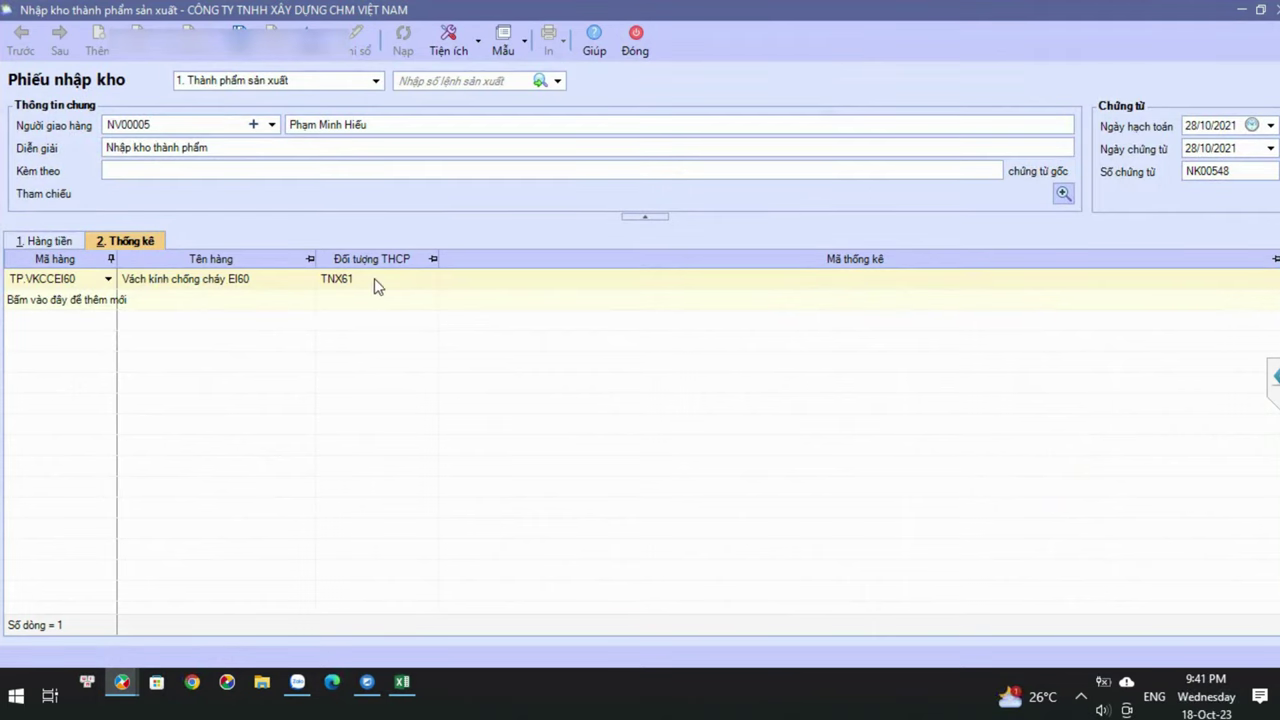
left_click(407, 285)
left_click(246, 58)
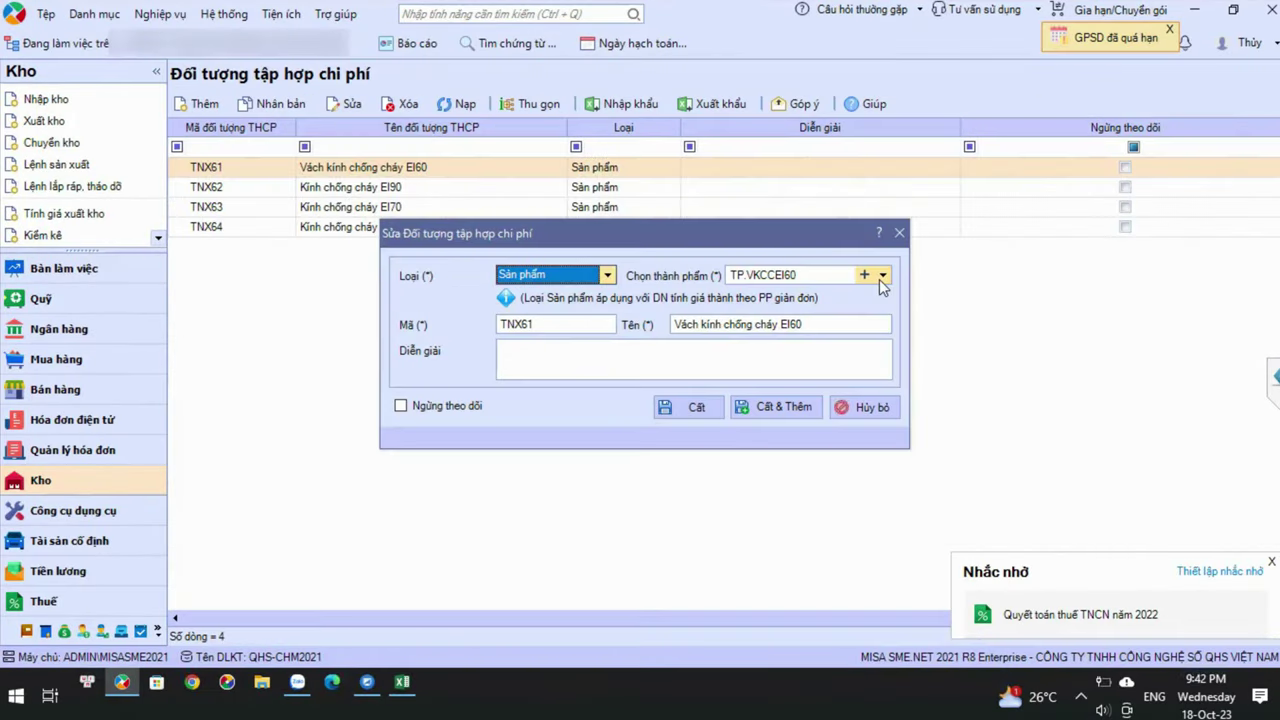
Replace the cost object codes TNX61 and TNX62 with their product codes TP.VKCCEI60 and TP.KCCei90, saving each.
left_click(880, 274)
left_click(816, 277)
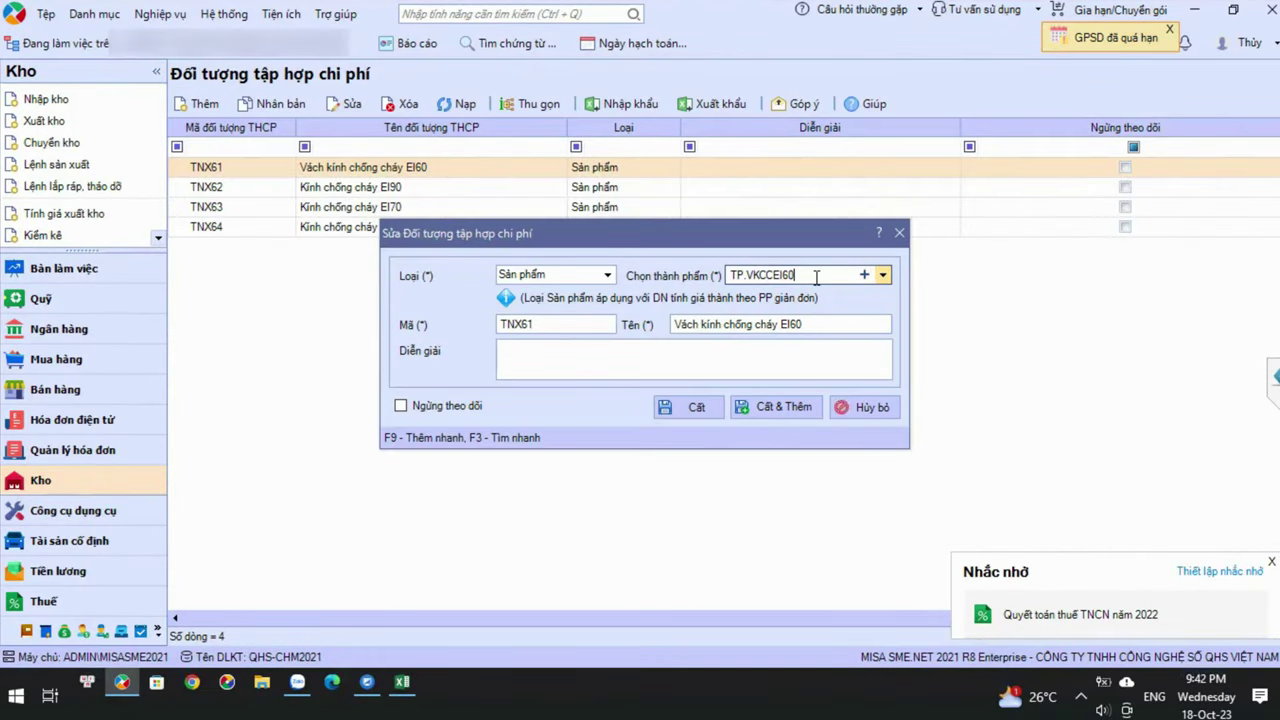
double_click(758, 275)
key("ctrl+c")
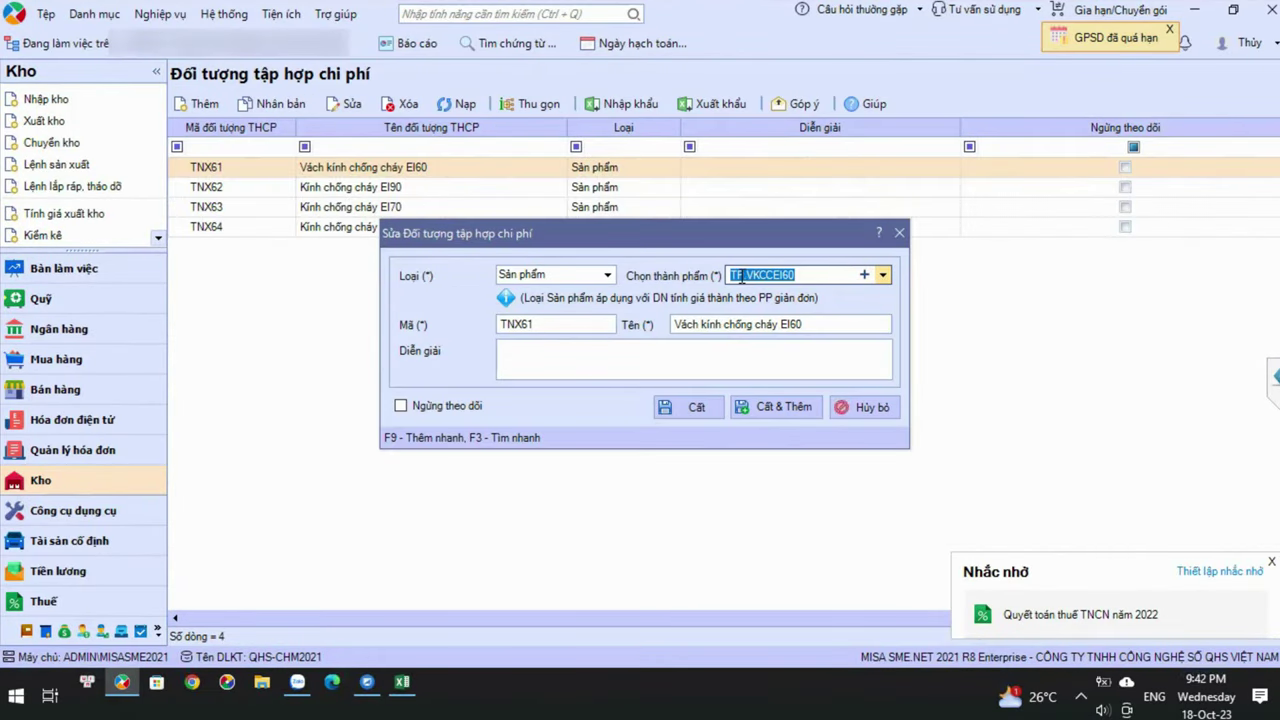
double_click(560, 324)
key("ctrl+v")
key("ctrl+s")
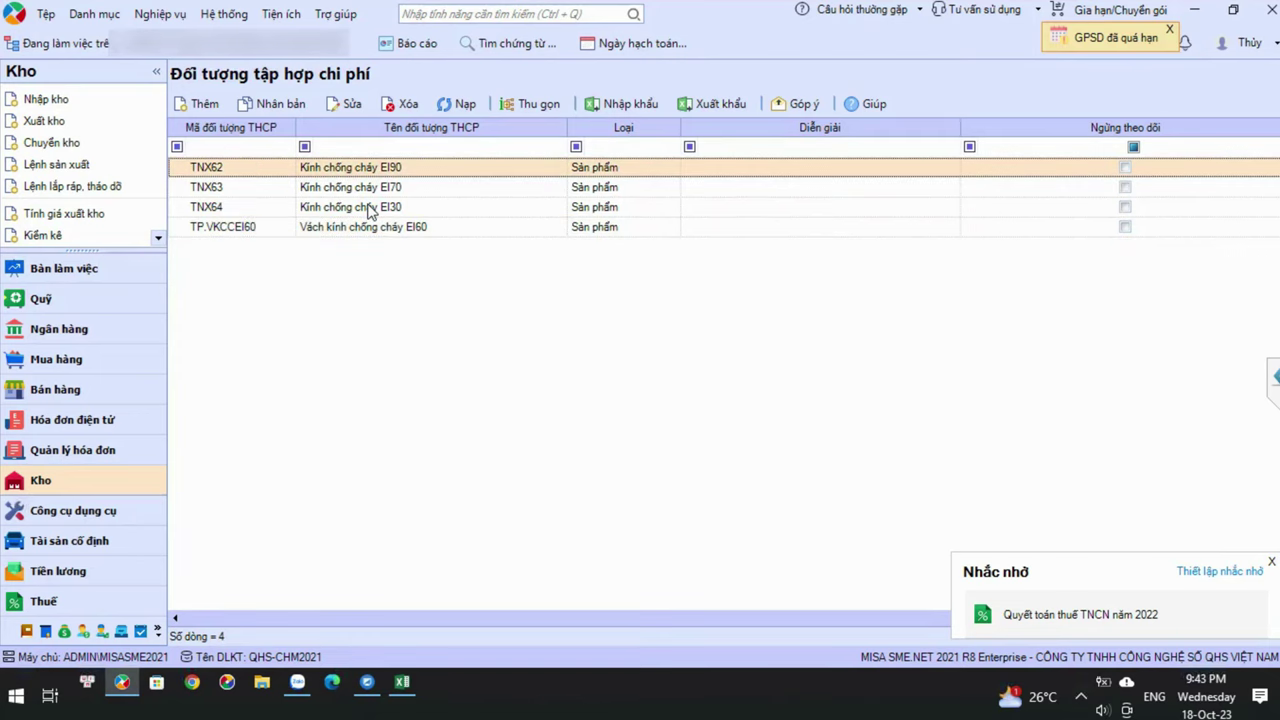
key("ctrl+e")
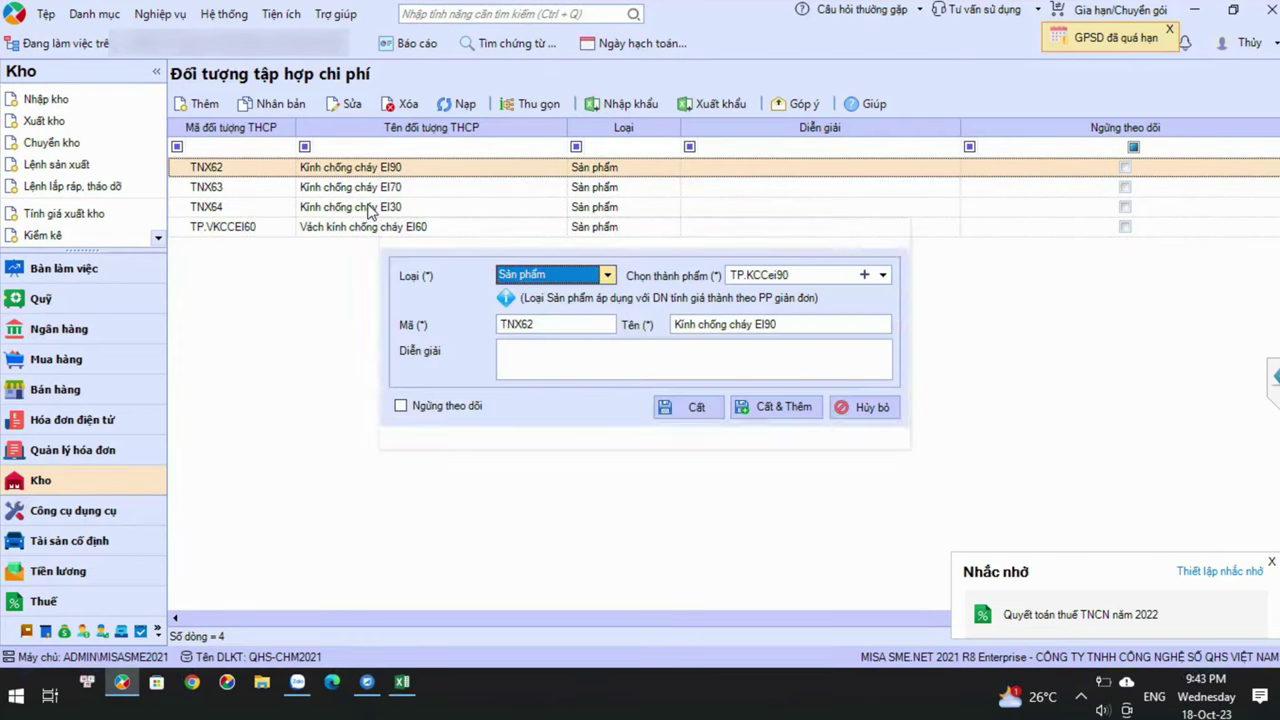
key("ctrl+s")
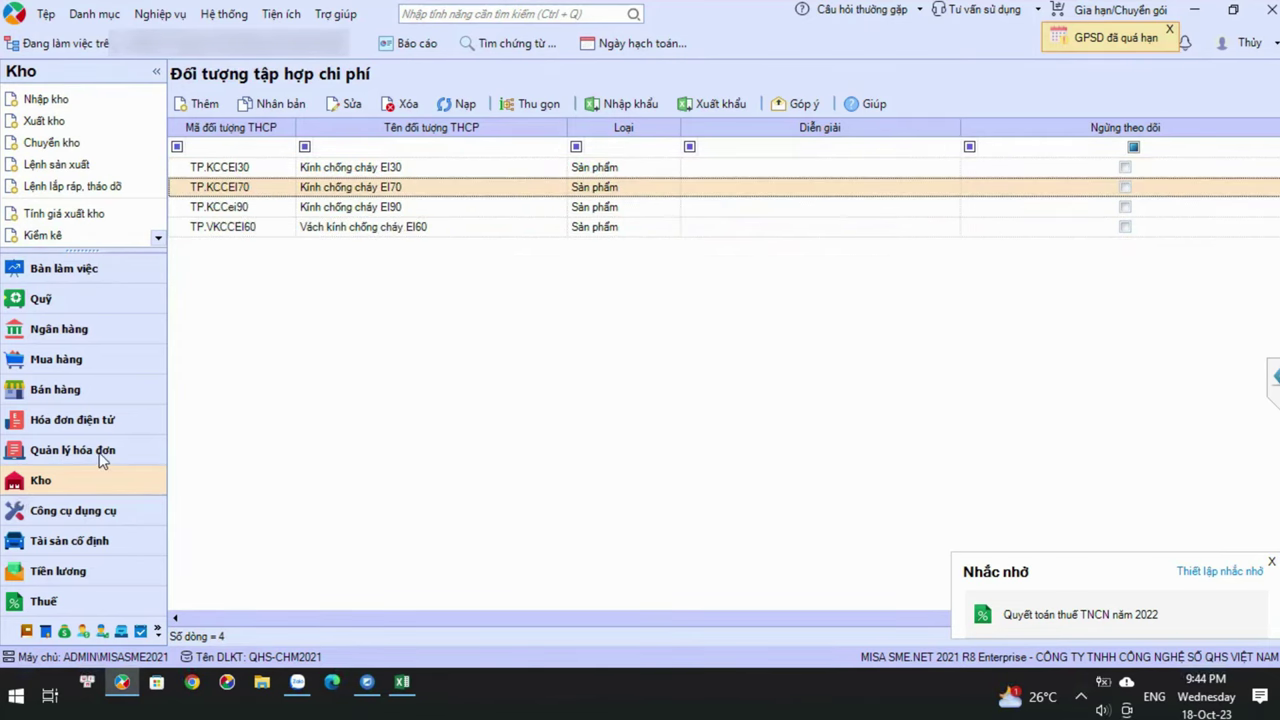
Return to the Kho module and set the posting date (Ngày hạch toán) to 18/10/2021.
left_click(52, 483)
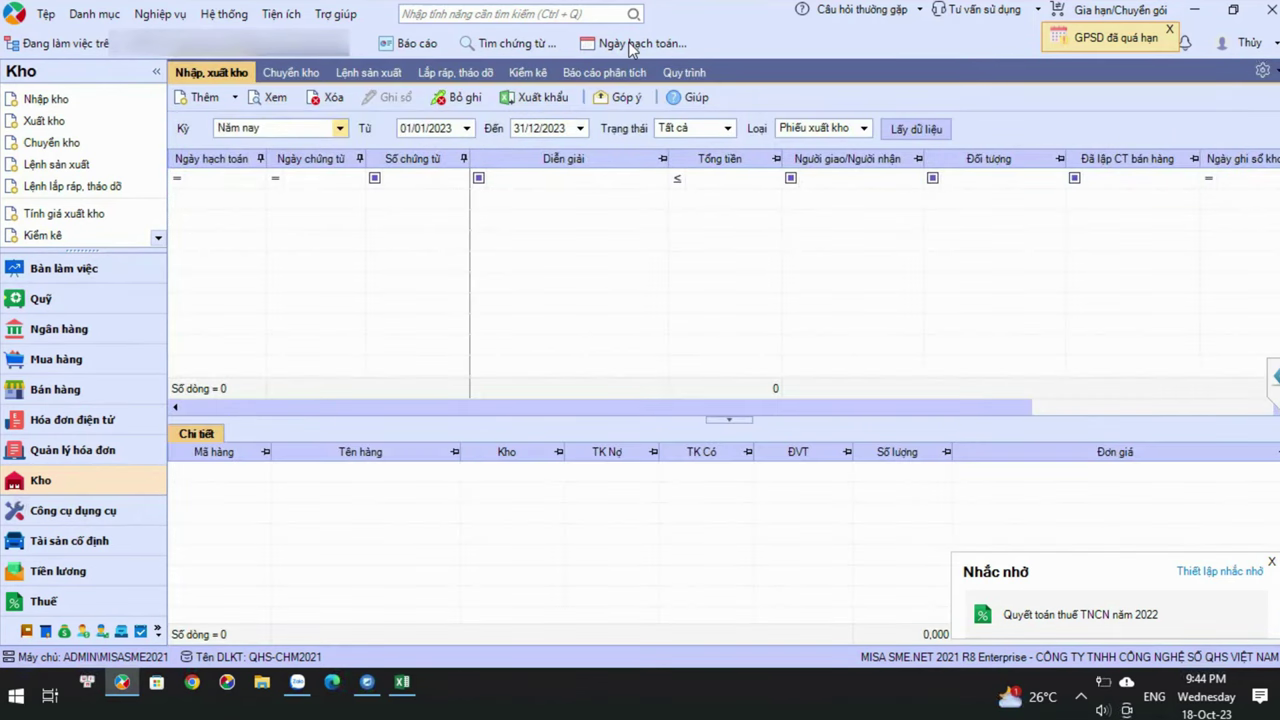
left_click(629, 45)
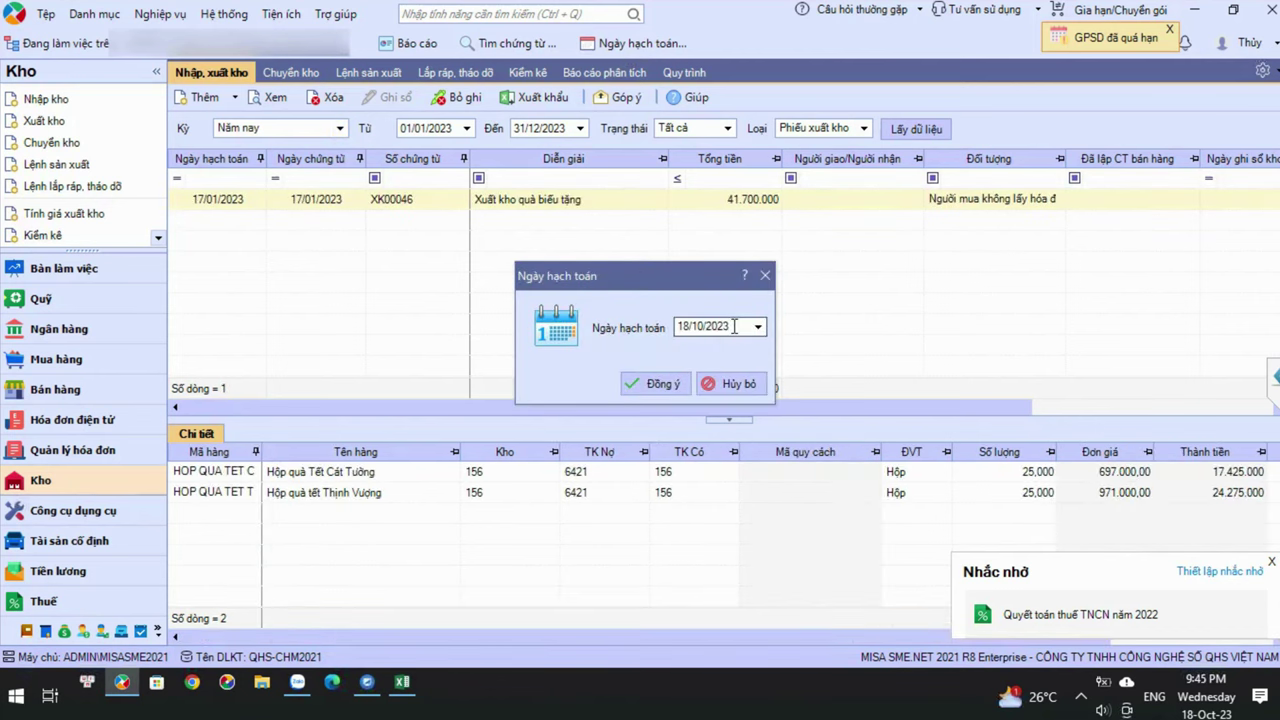
key("BackSpace")
type("1")
left_click(665, 385)
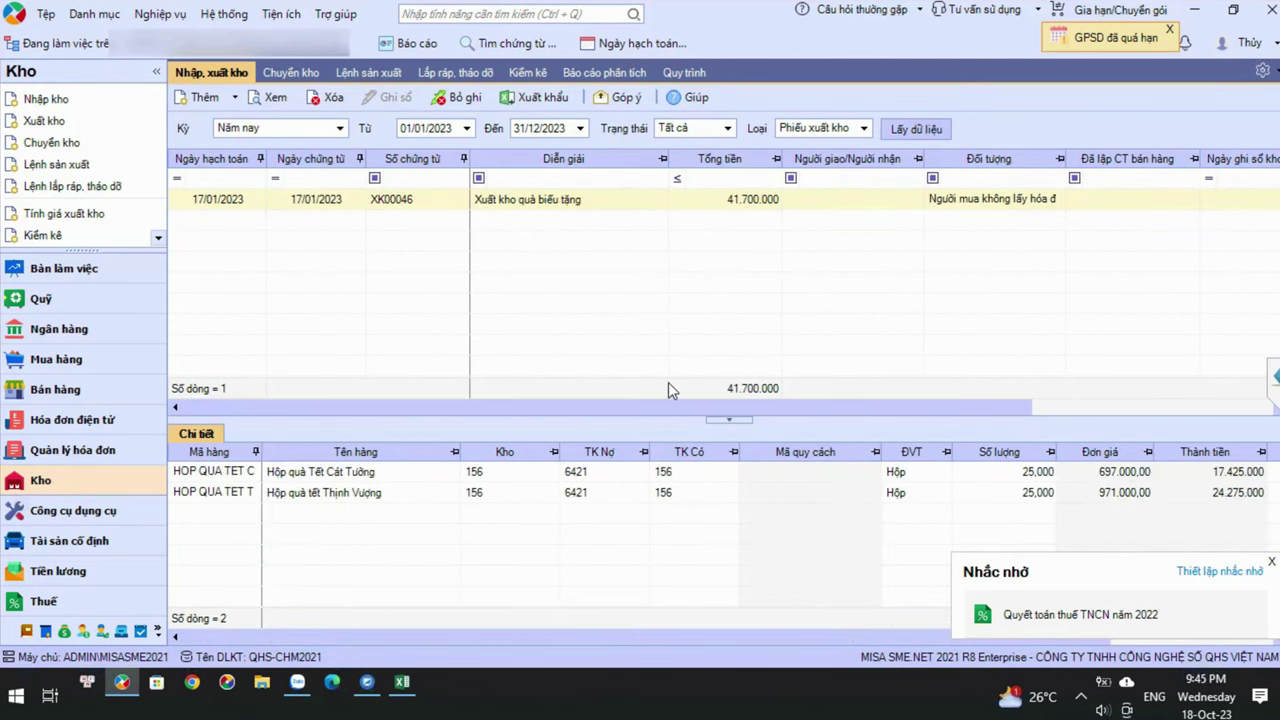
Load the Phiếu nhập kho documents for the period Năm nay, 01/01/2021 to 31/12/2021.
left_click(340, 130)
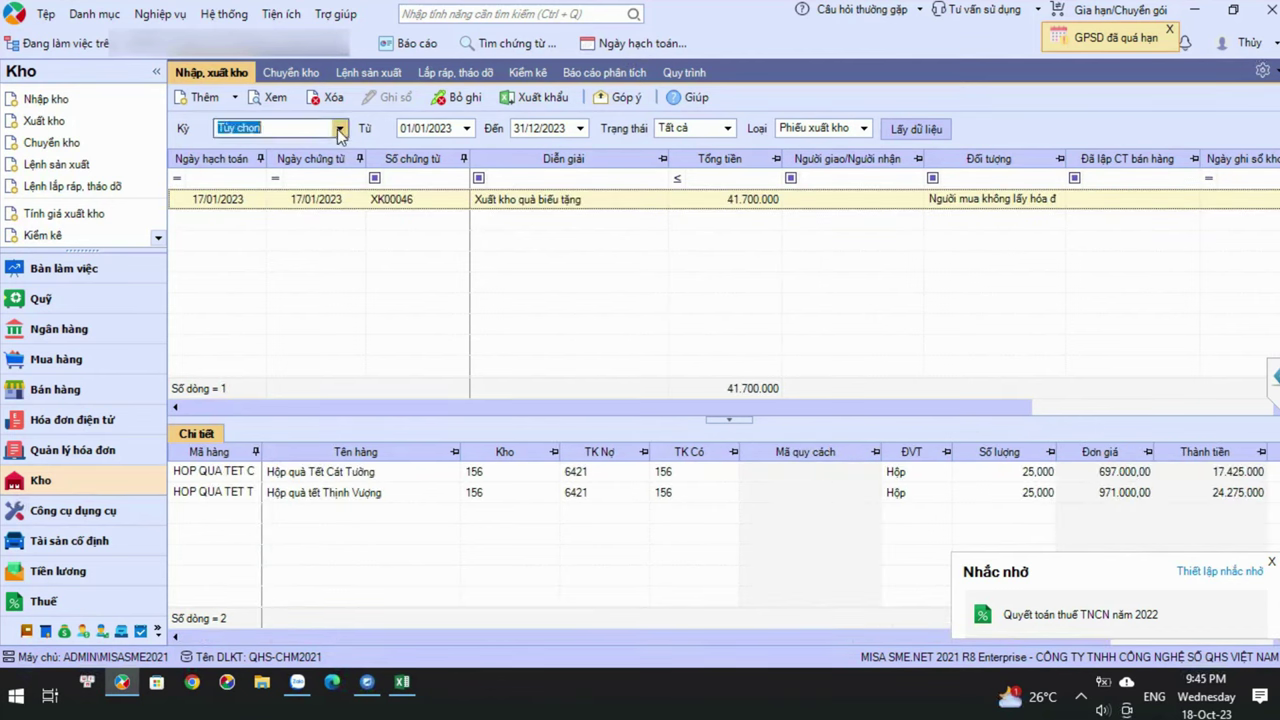
type("nay")
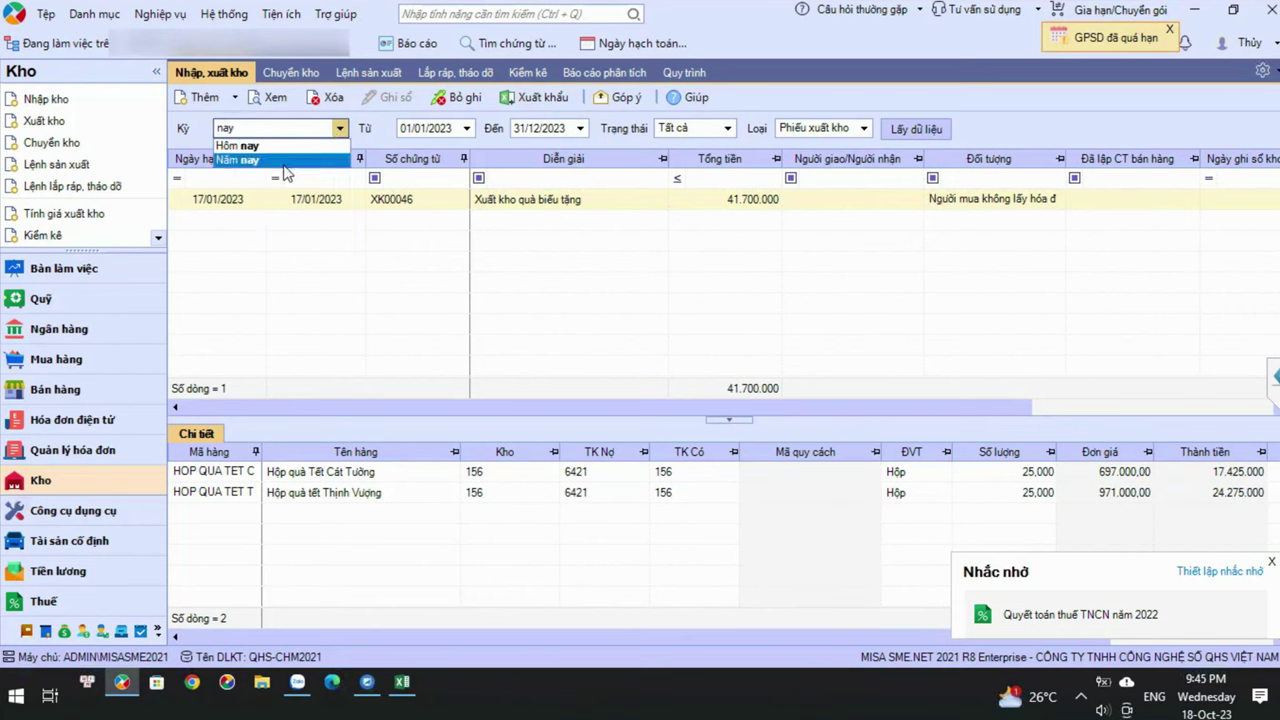
left_click(238, 160)
left_click(899, 132)
left_click(898, 134)
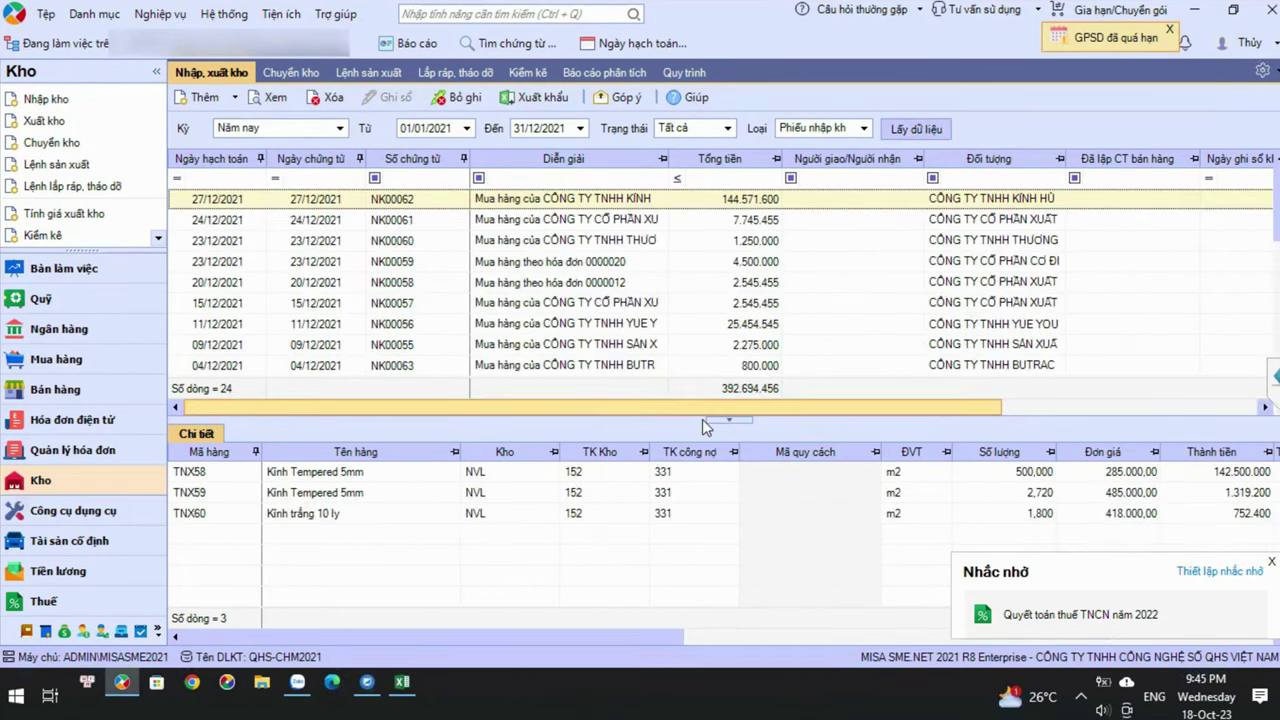
Filter Loại chứng từ to "Nhập kho thành phẩm sản xuất" and open the Thống kê details of the 28/10/2021 receipt.
left_click(995, 404)
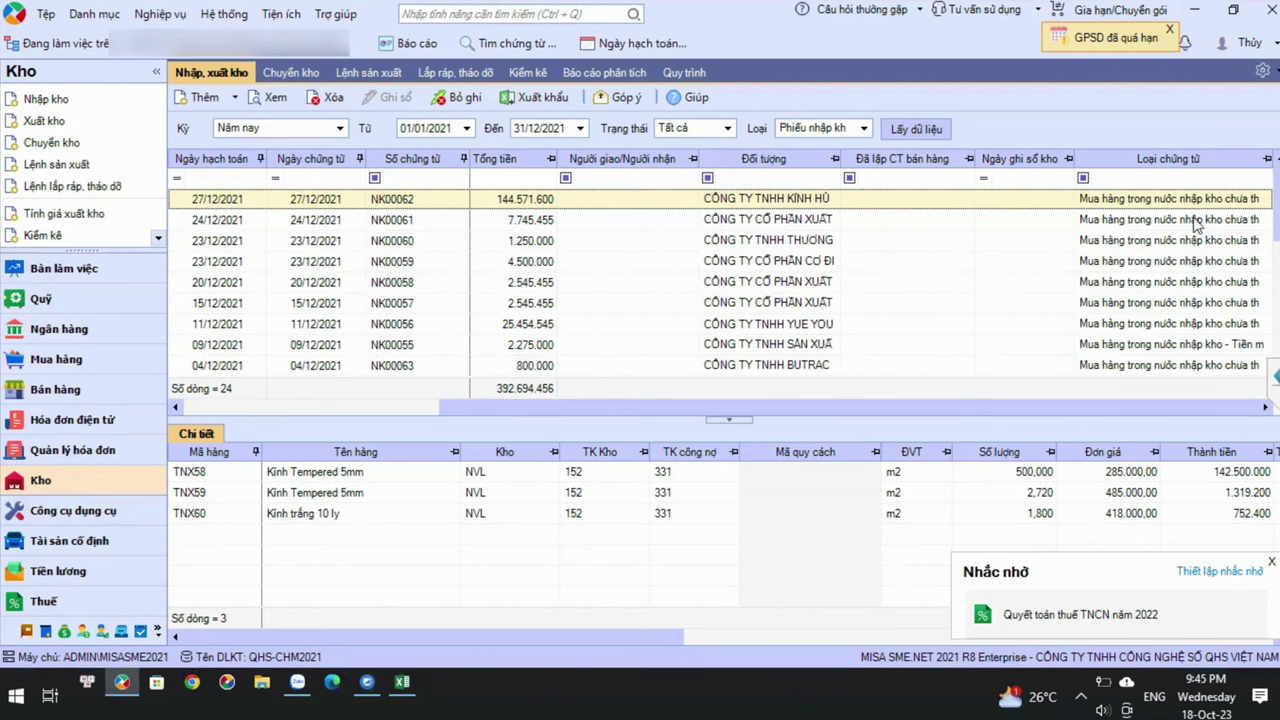
scroll(1148, 360, "down", 5)
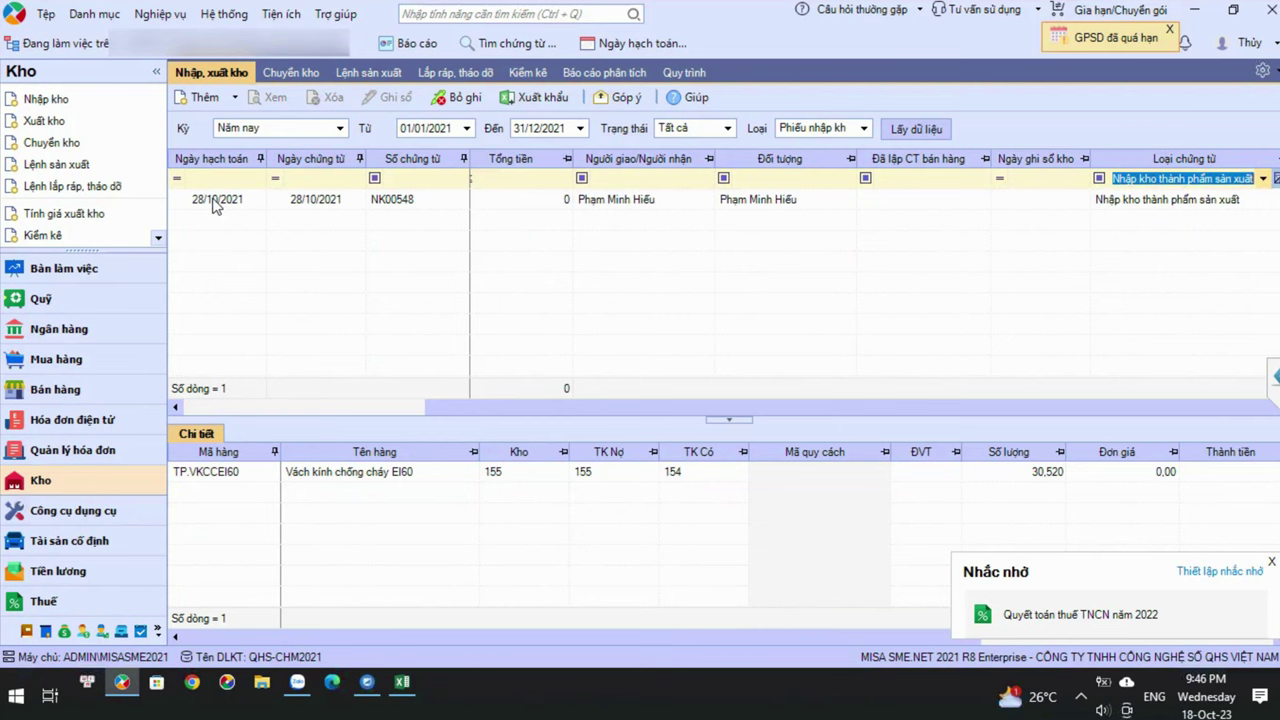
left_click(213, 199)
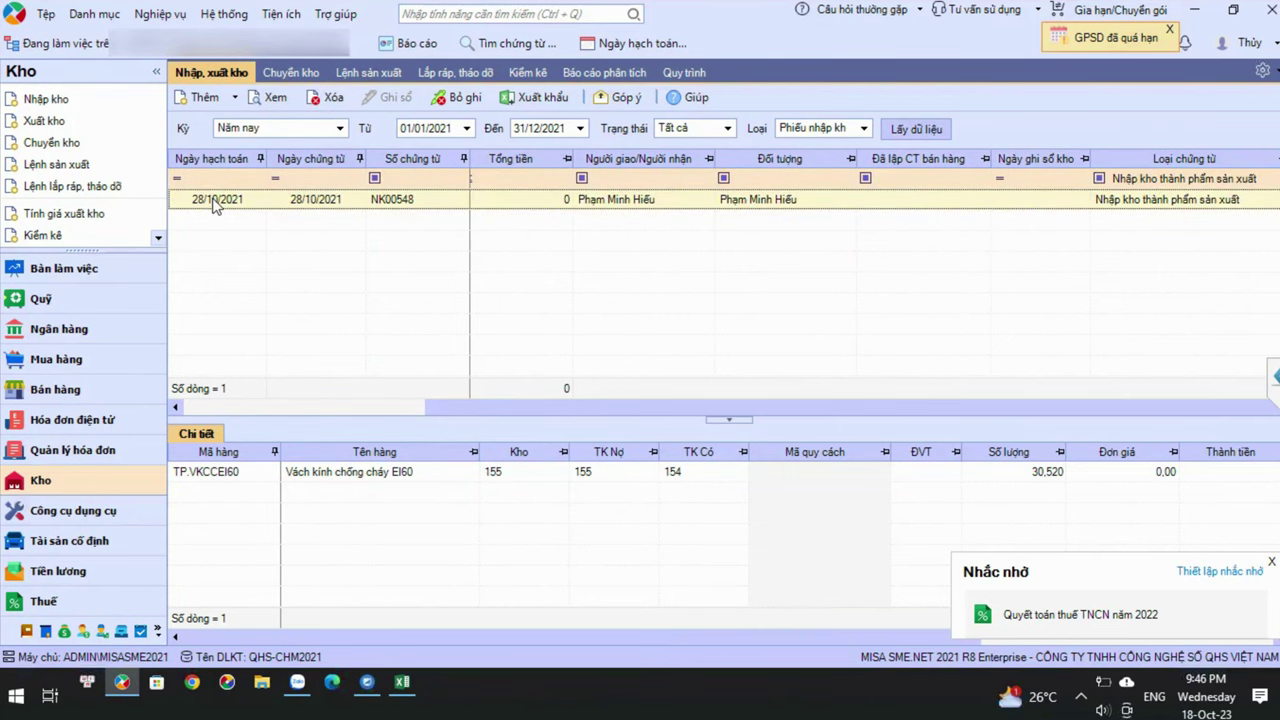
double_click(213, 200)
left_click(340, 266)
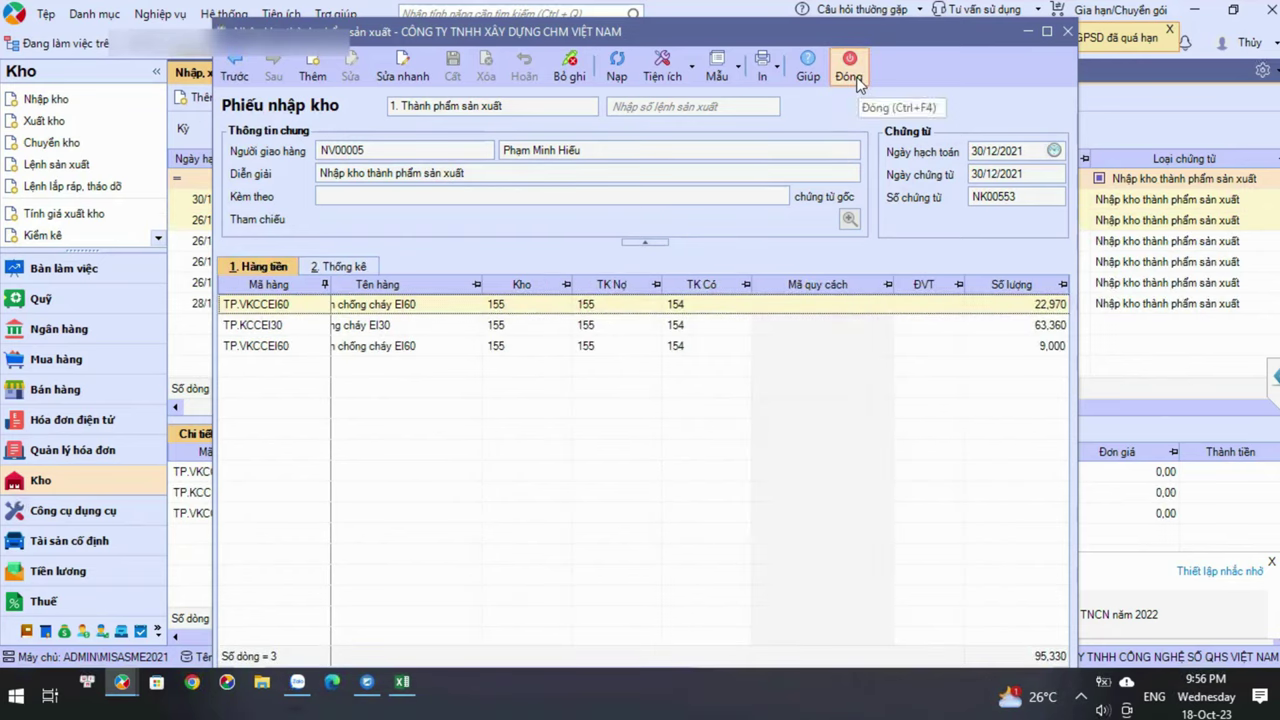
Close the 30/12/2021 finished-goods receipt and open the reports (Báo cáo).
left_click(849, 62)
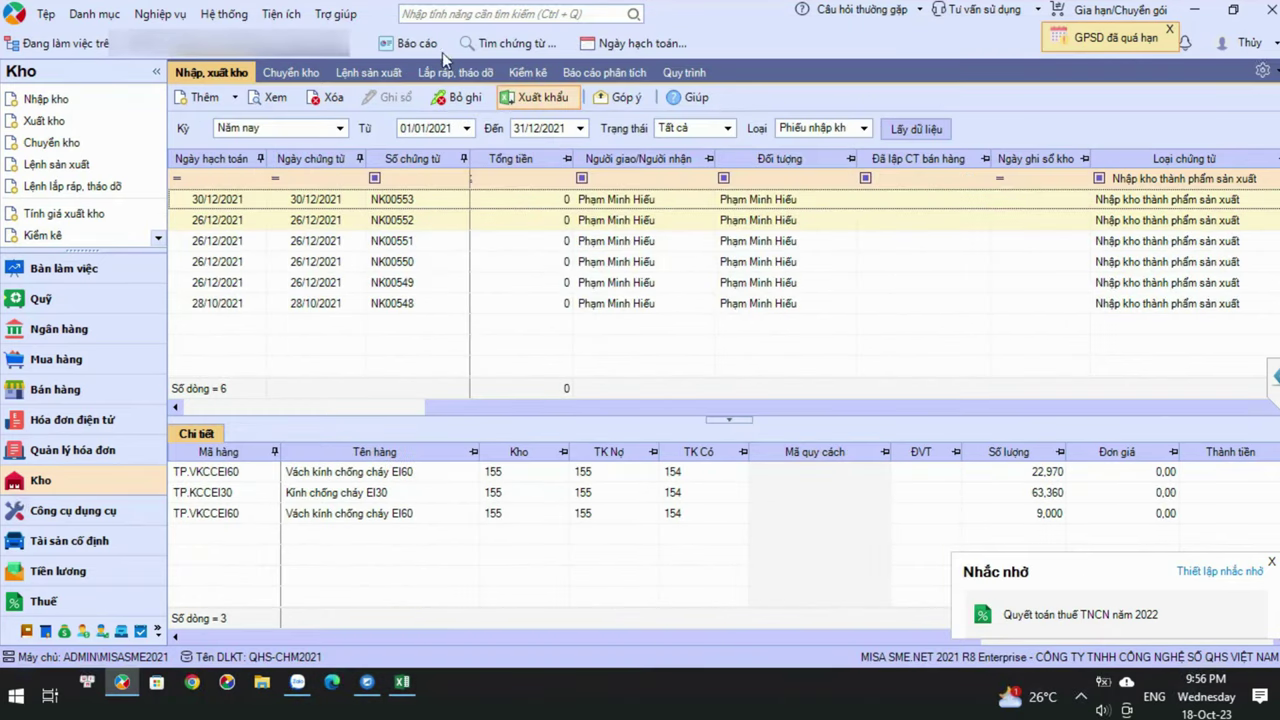
left_click(457, 205)
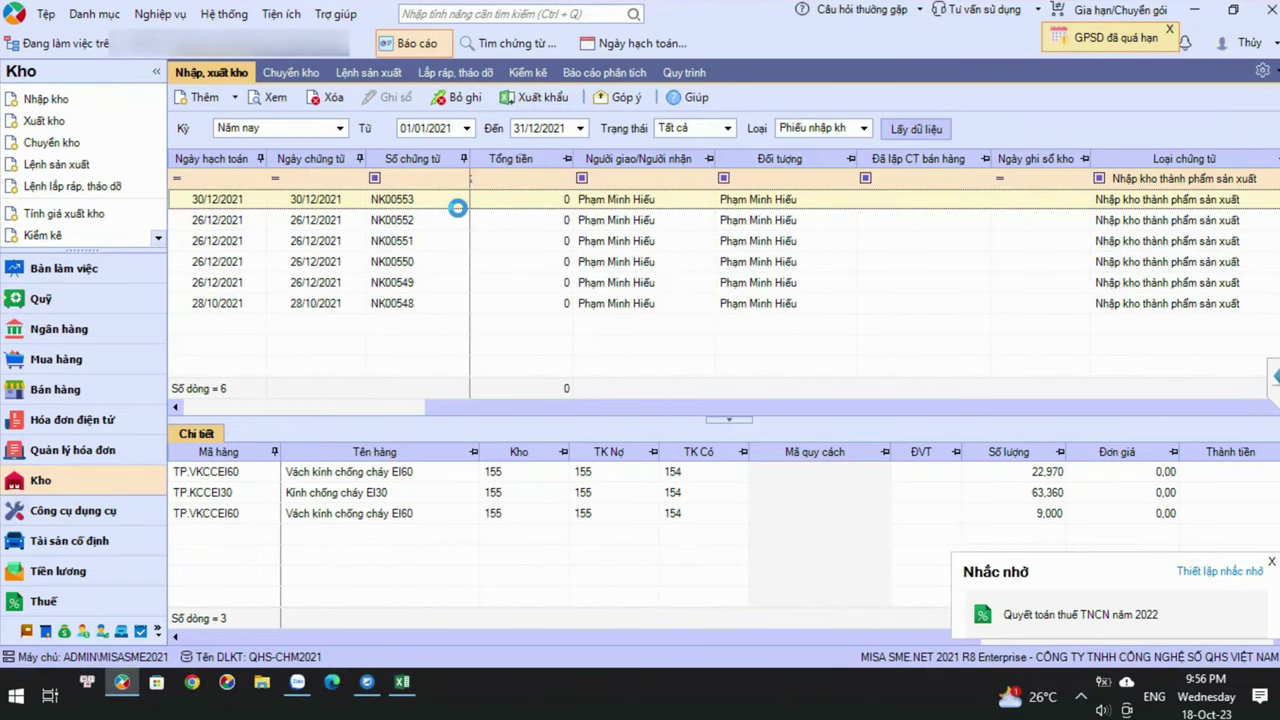